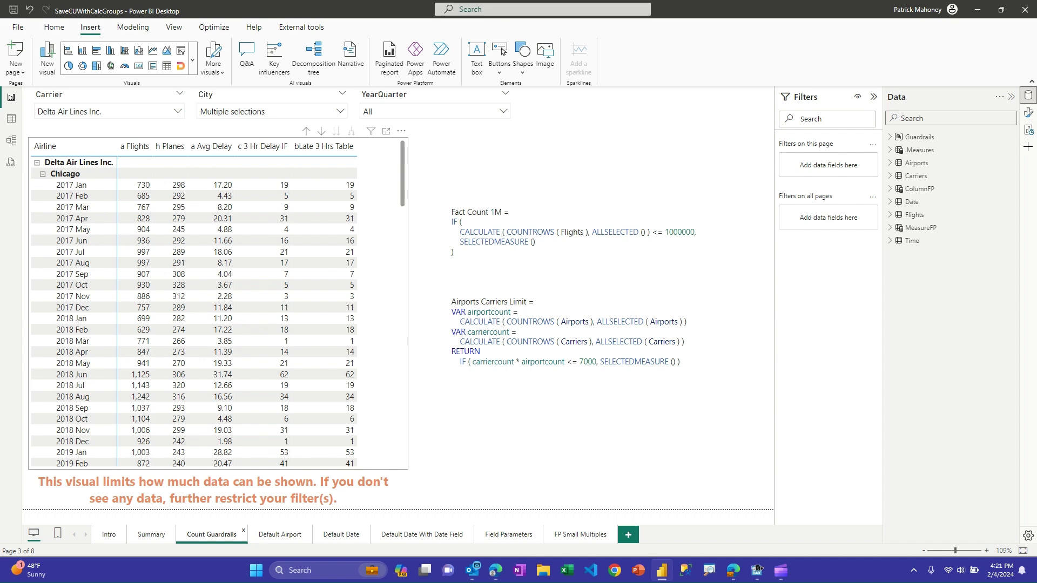
# Step: Inspect the Guardrails calculation group in the model view, including the DAX of the Fact Count 1M and Airports Carriers Limit items
pyautogui.click(378, 173)
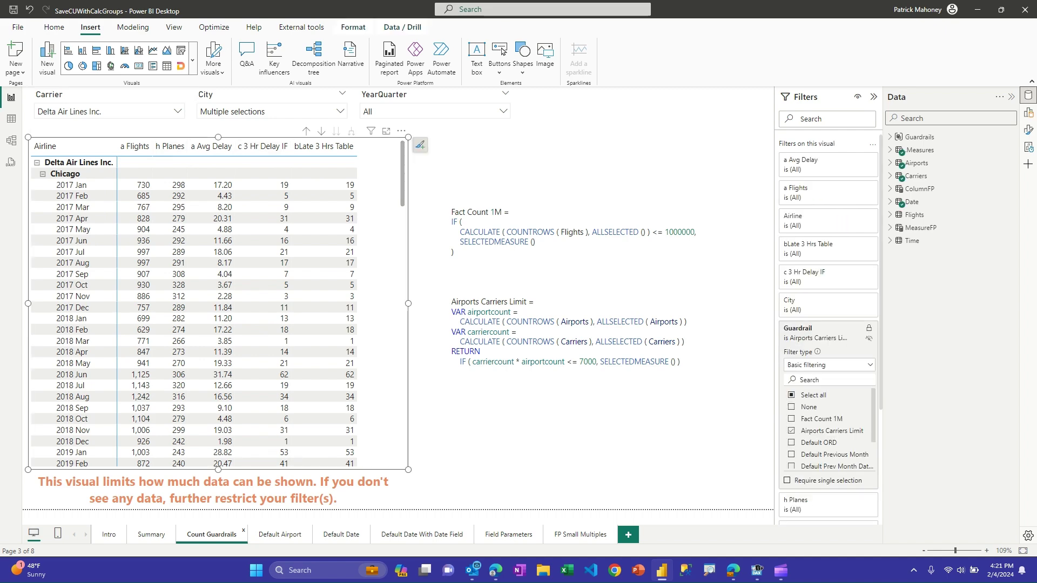
pyautogui.click(11, 141)
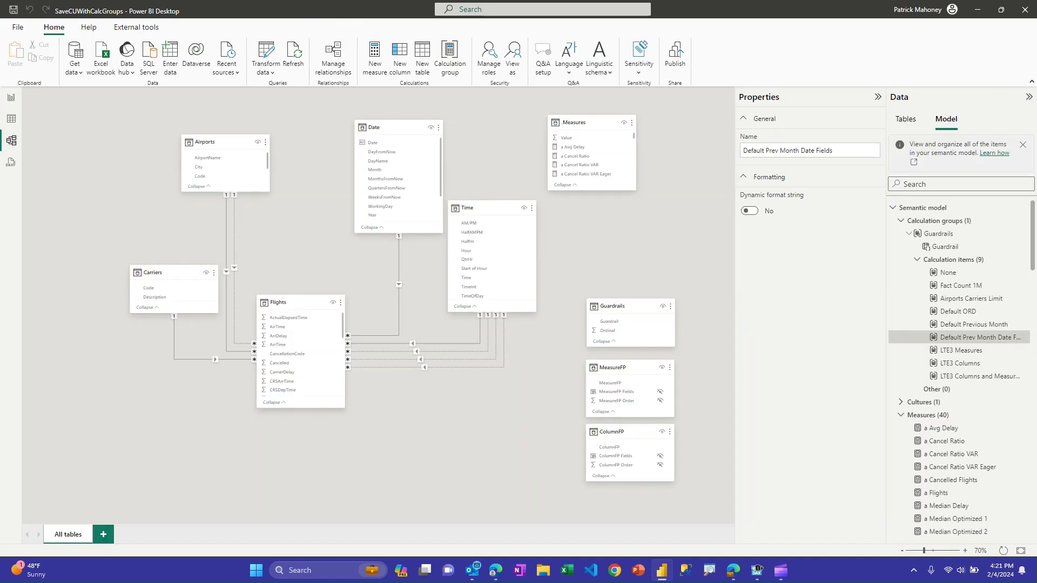
pyautogui.click(938, 233)
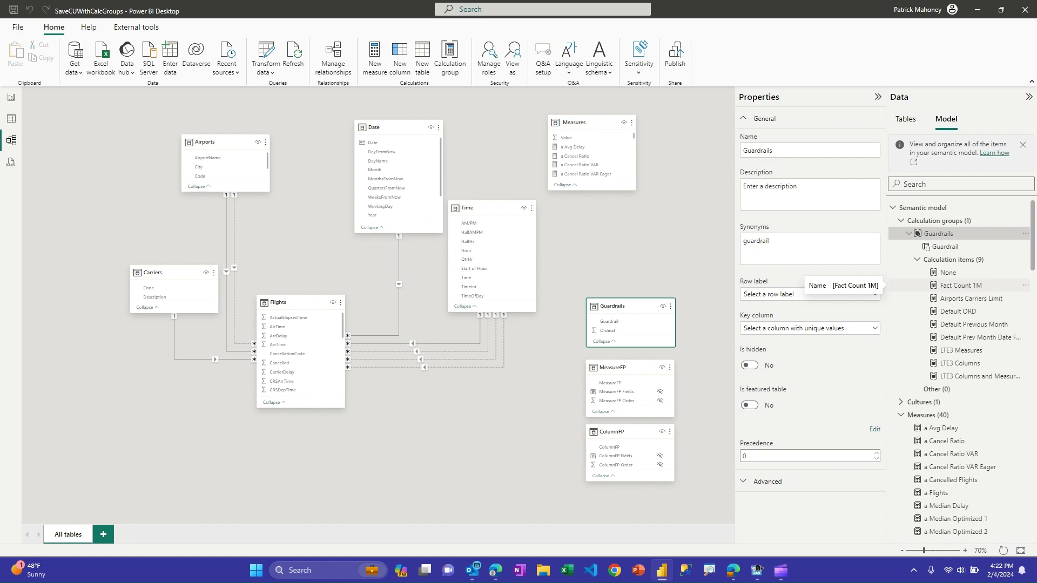
pyautogui.click(961, 285)
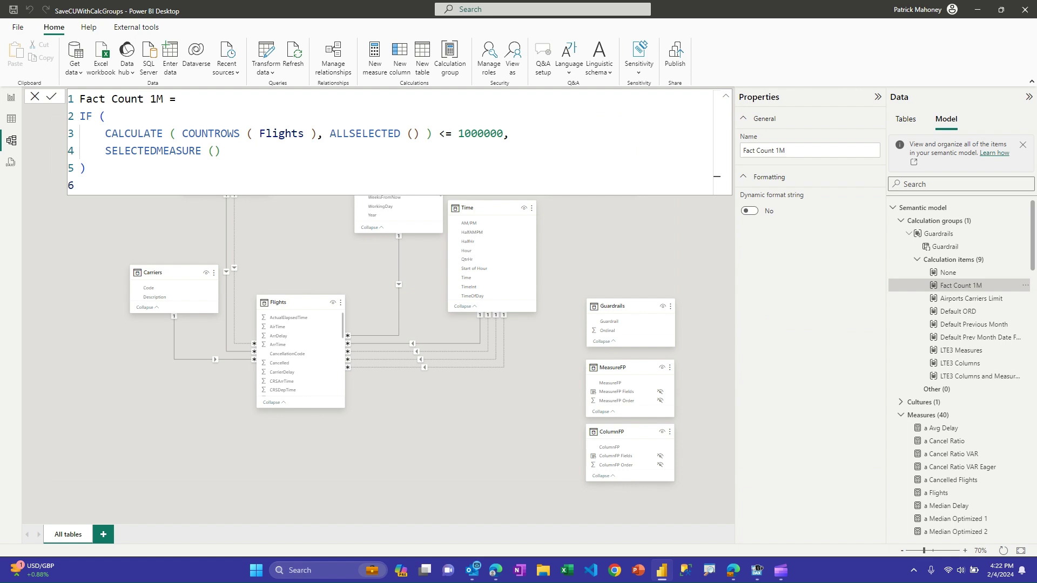
pyautogui.click(971, 298)
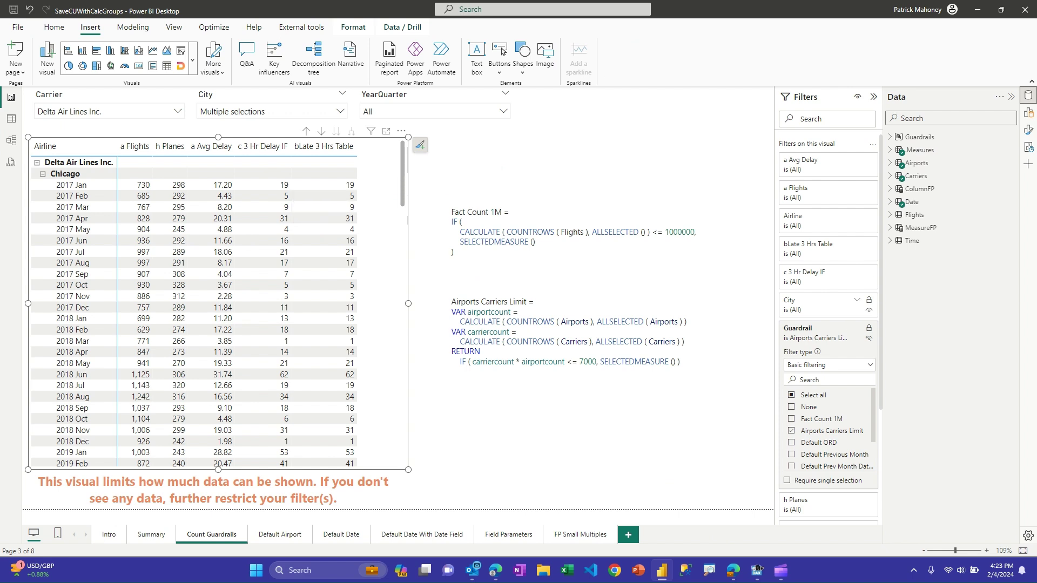
# Step: Set the airline matrix's Guardrail filter to Fact Count 1M and clear the City and Carrier slicer selections
pyautogui.scroll(-2, 828, 270)
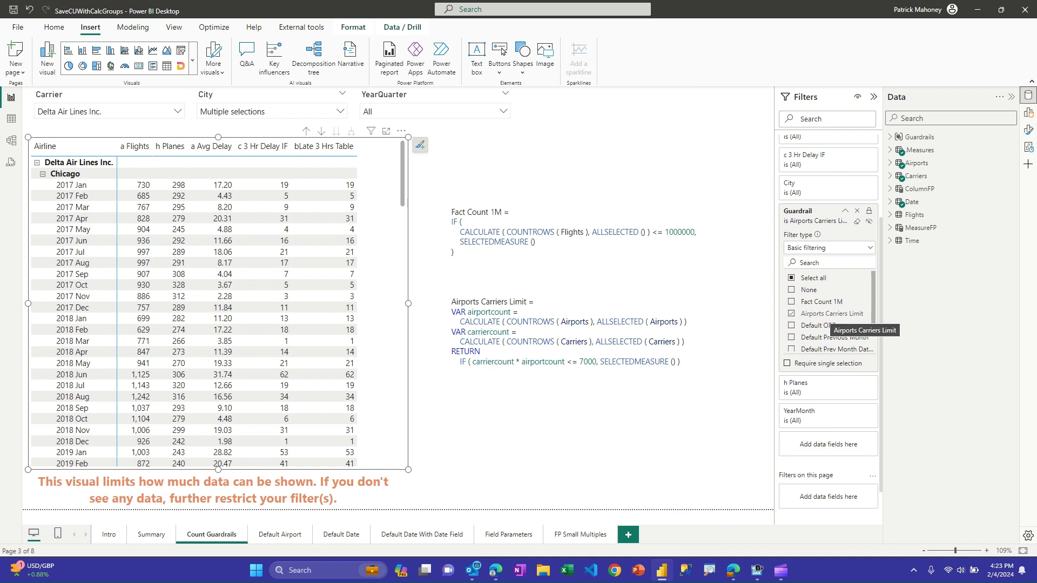
pyautogui.click(792, 313)
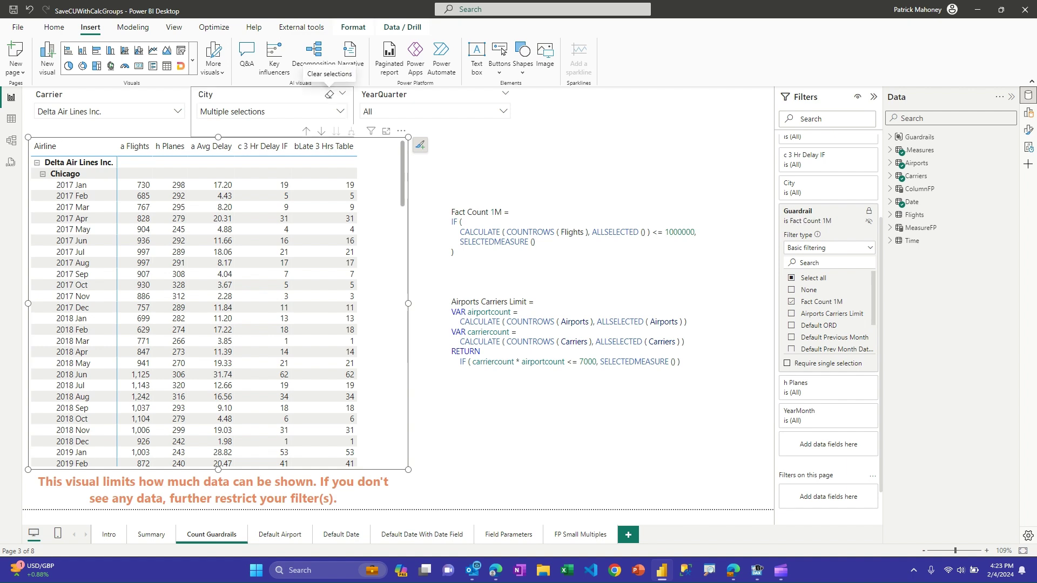
pyautogui.click(328, 94)
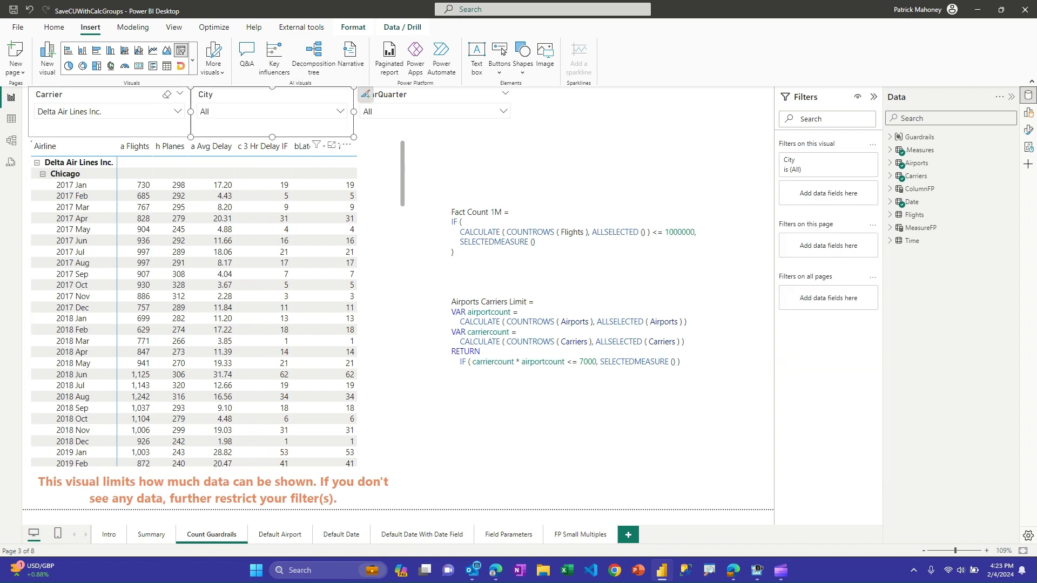
pyautogui.click(167, 94)
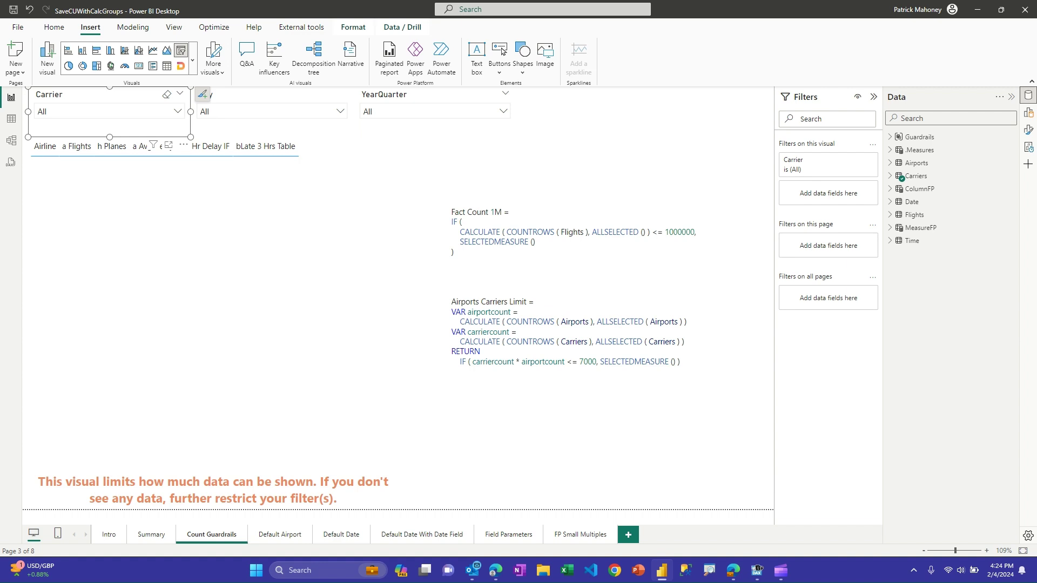
# Step: Limit the Carrier slicer to Alaska Airlines Inc. and the City slicer to Chicago
pyautogui.click(177, 112)
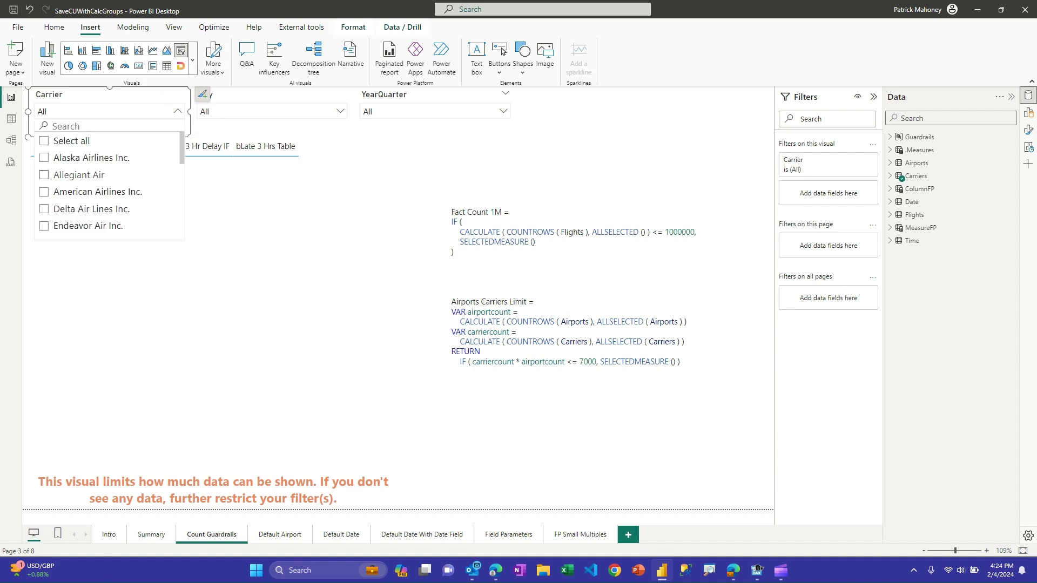
pyautogui.click(43, 158)
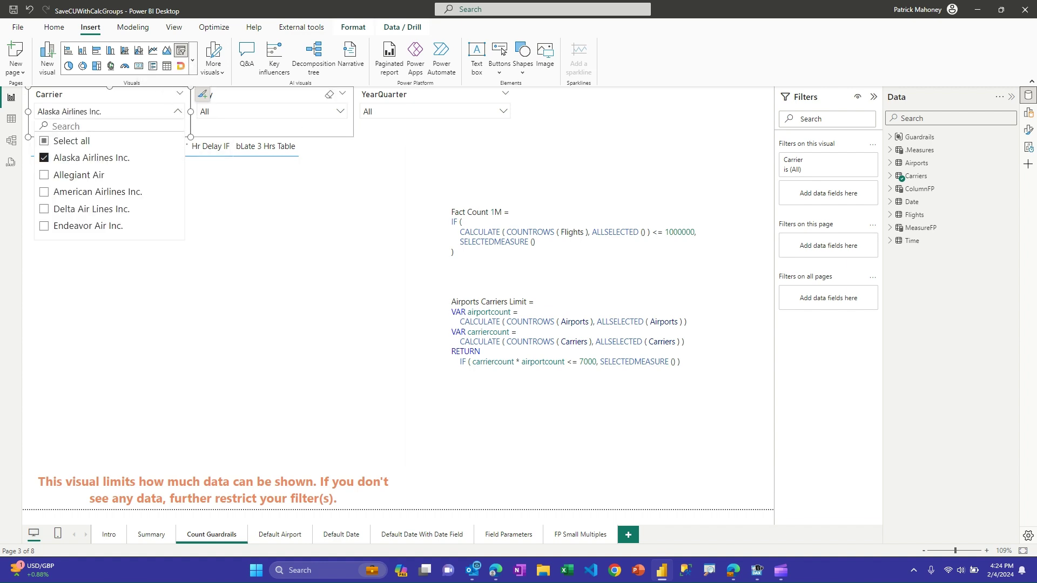
pyautogui.click(340, 111)
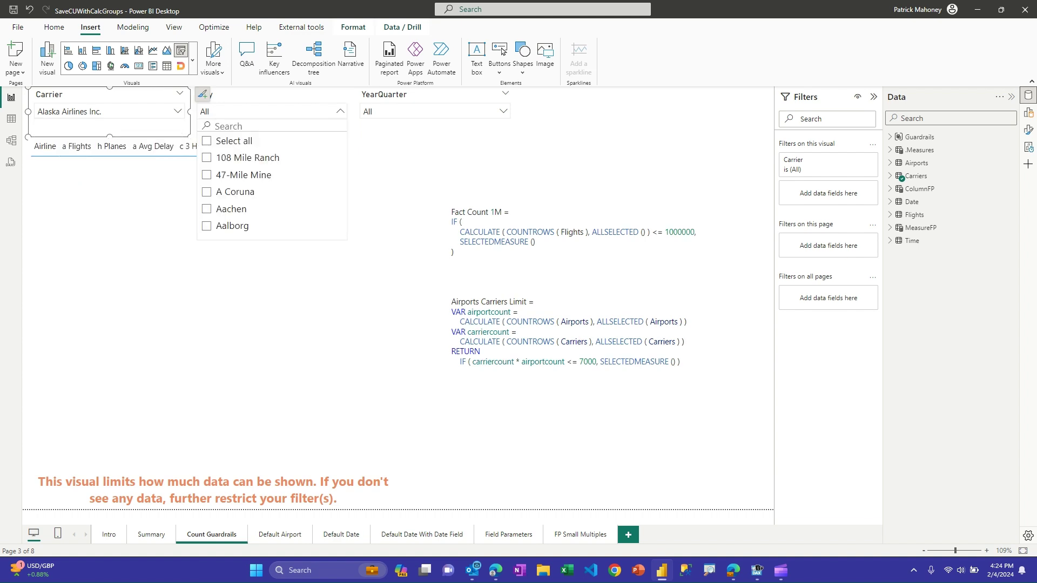
pyautogui.write('chicago')
pyautogui.click(207, 141)
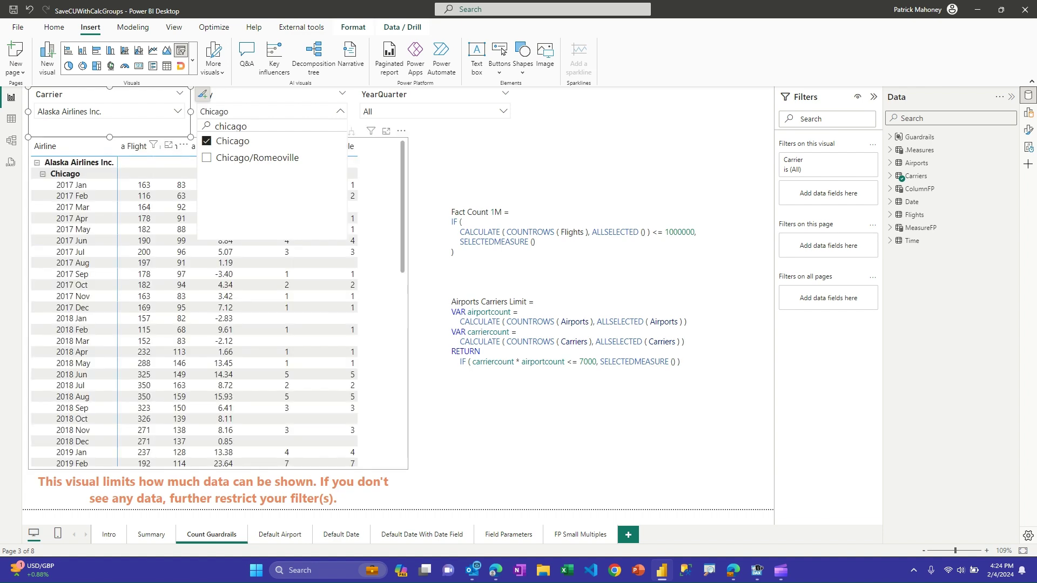
# Step: Change the matrix's Guardrail filter to Airports Carriers Limit and clear the City and Carrier slicers
pyautogui.click(218, 303)
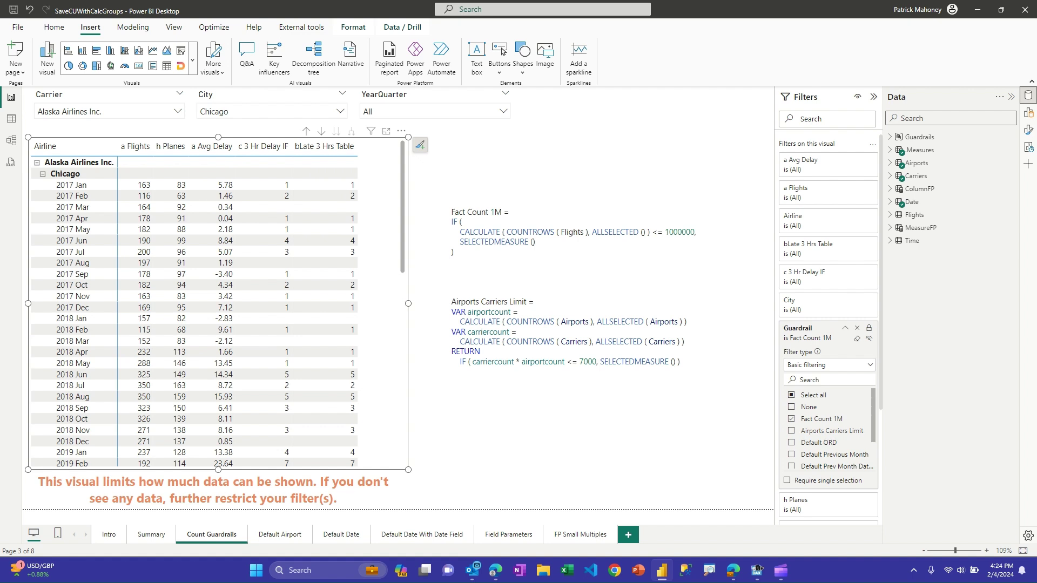
pyautogui.click(831, 431)
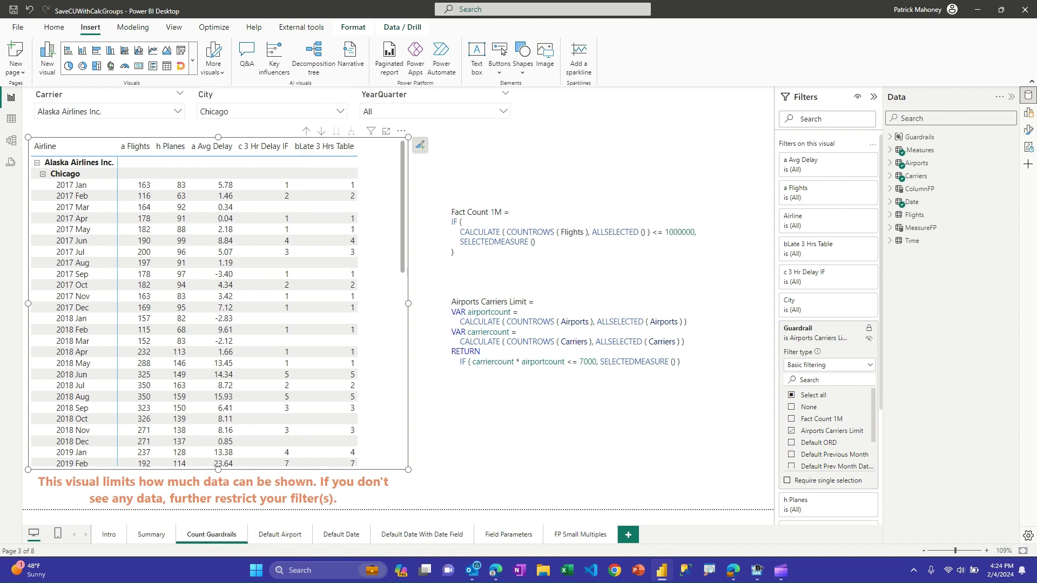
pyautogui.click(329, 95)
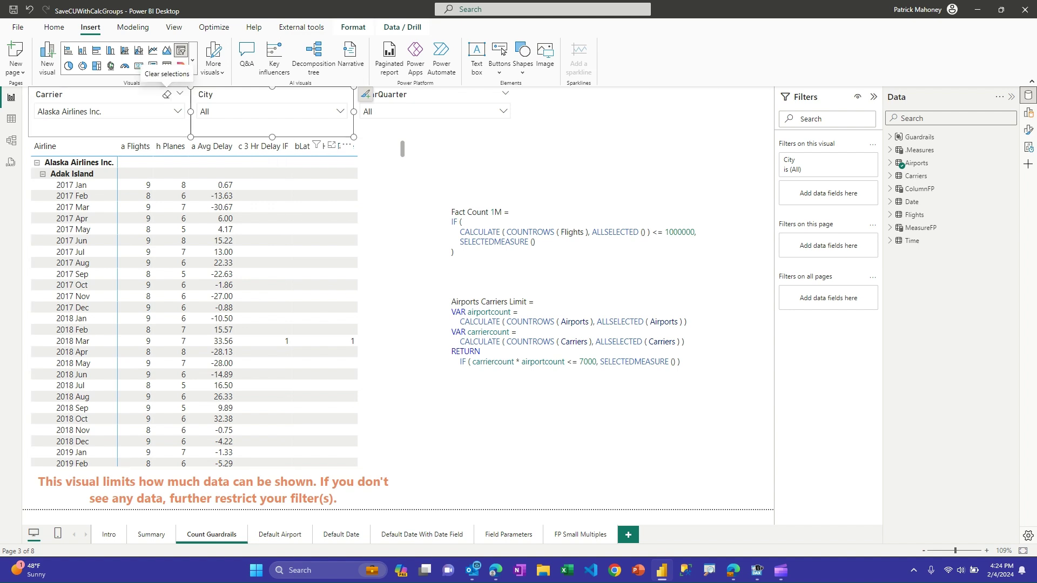
pyautogui.click(167, 94)
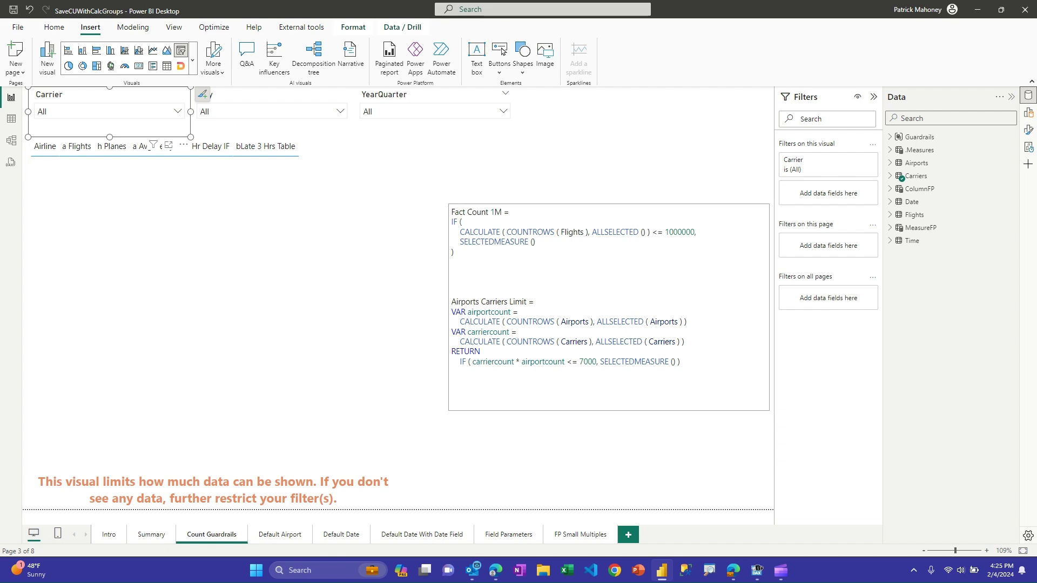
# Step: In DAX Studio, comment out the "Airports Carriers Limit" TREATAS line, enable the one below with "Fact Count 1M", and run the query
pyautogui.click(757, 570)
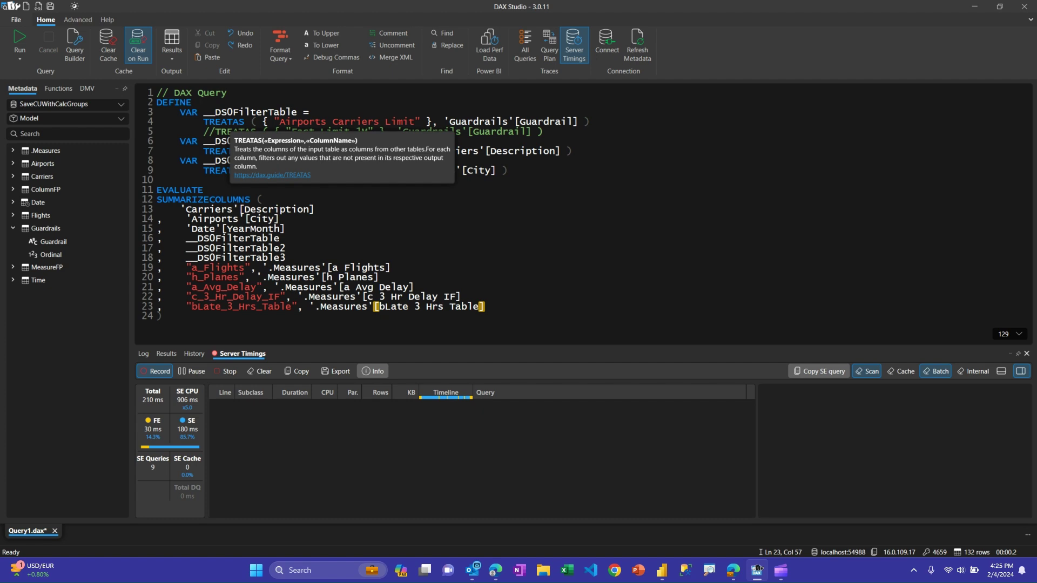
pyautogui.click(205, 121)
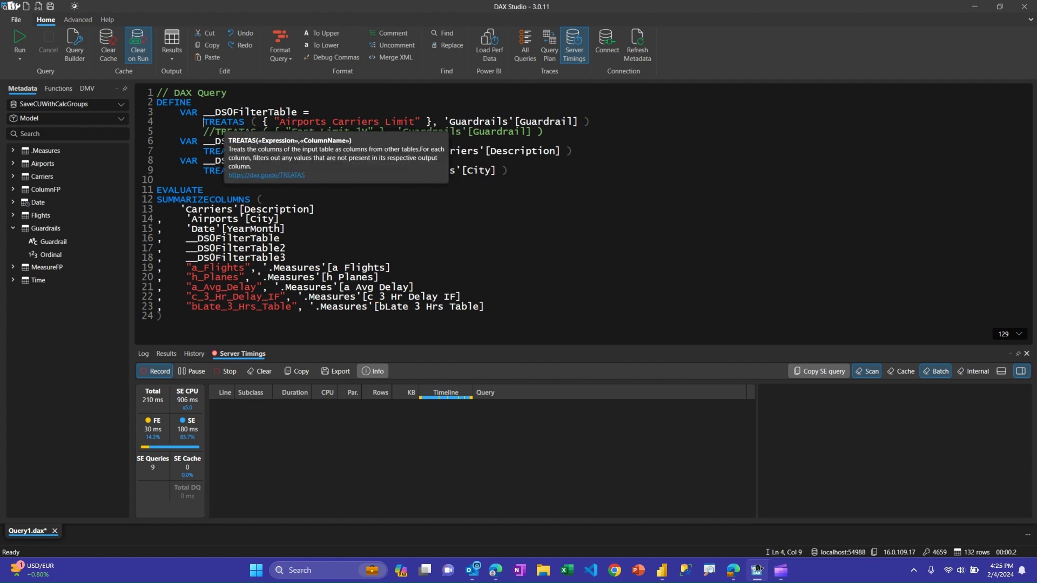
pyautogui.write('//')
pyautogui.press('Down')
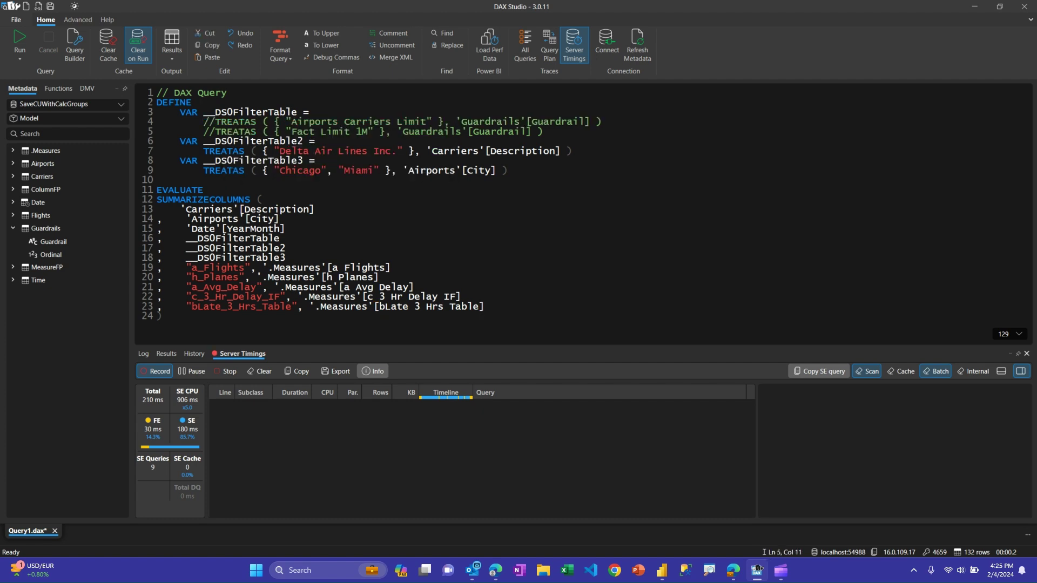
pyautogui.press('BackSpace')
pyautogui.press('BackSpace')
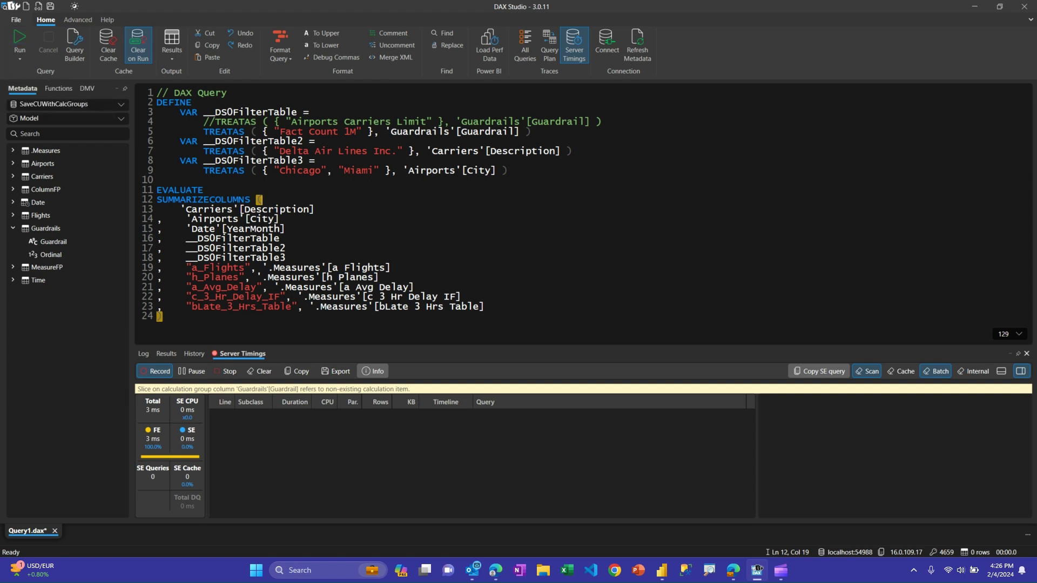
pyautogui.click(20, 41)
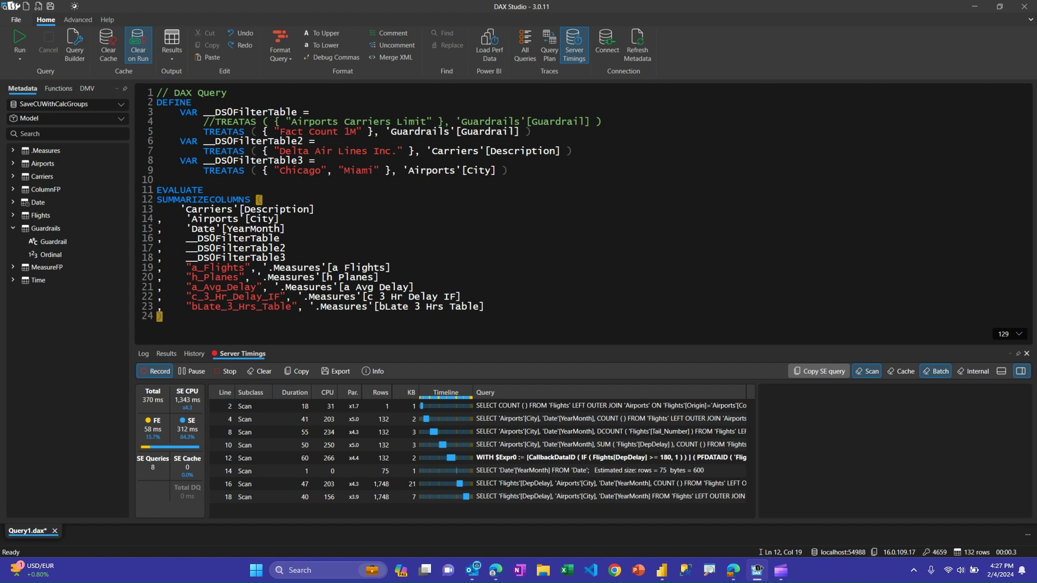
# Step: Comment out the __DS0FilterTable argument in SUMMARIZECOLUMNS and run the query without the guardrail
pyautogui.click(244, 238)
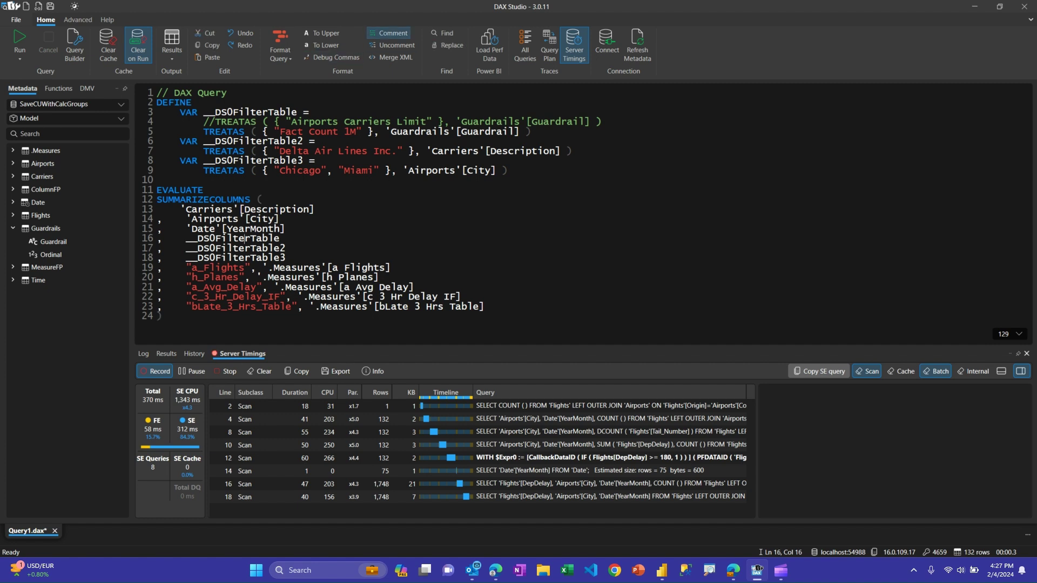
pyautogui.click(390, 32)
pyautogui.press('Right')
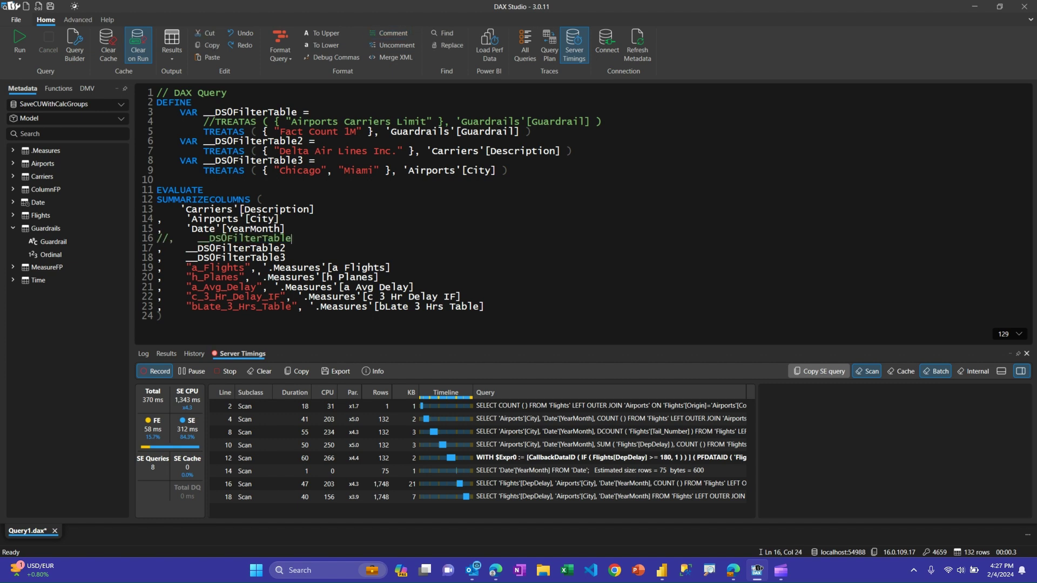
pyautogui.click(20, 39)
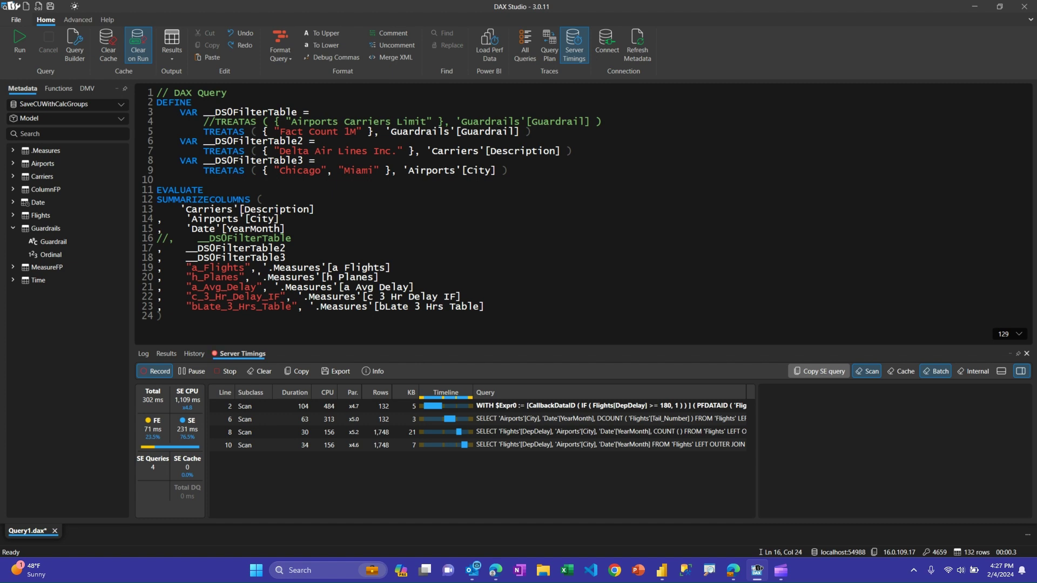
# Step: Comment out the __DS0FilterTable2 and __DS0FilterTable3 arguments as well and run the query without any carrier or city filter
pyautogui.moveTo(239, 248); pyautogui.dragTo(250, 258)
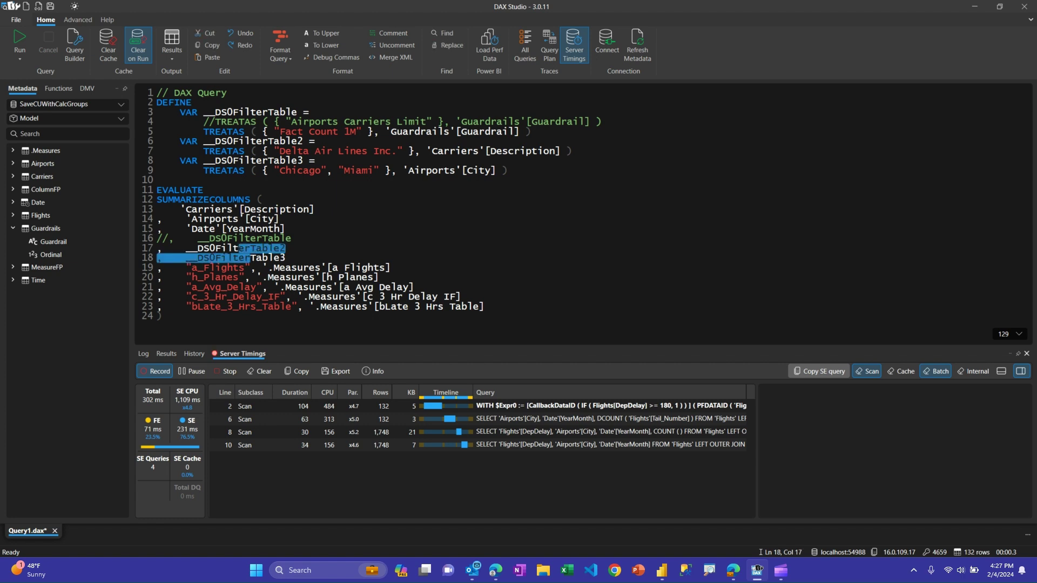
pyautogui.click(388, 33)
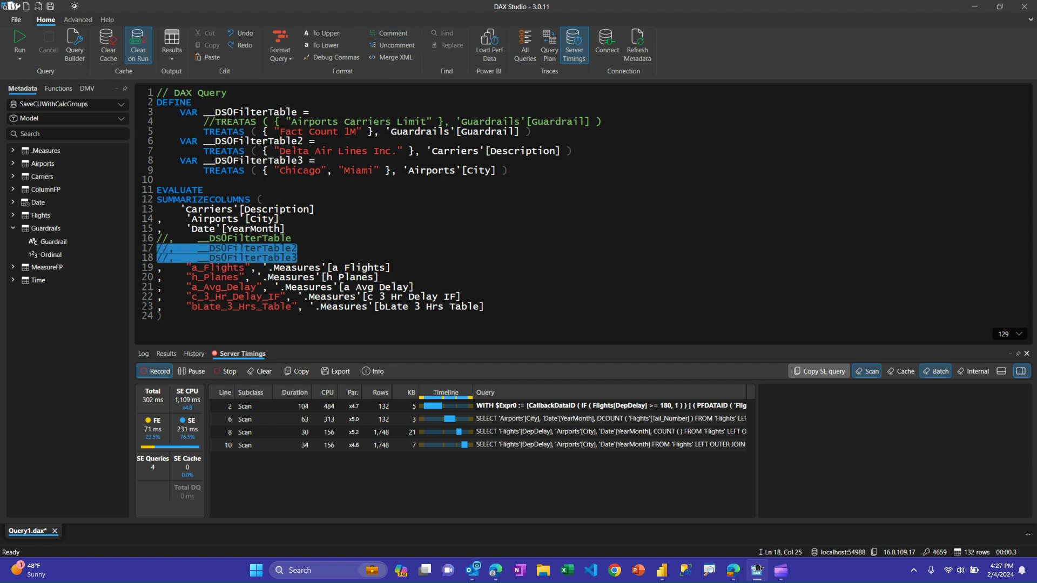
pyautogui.click(292, 238)
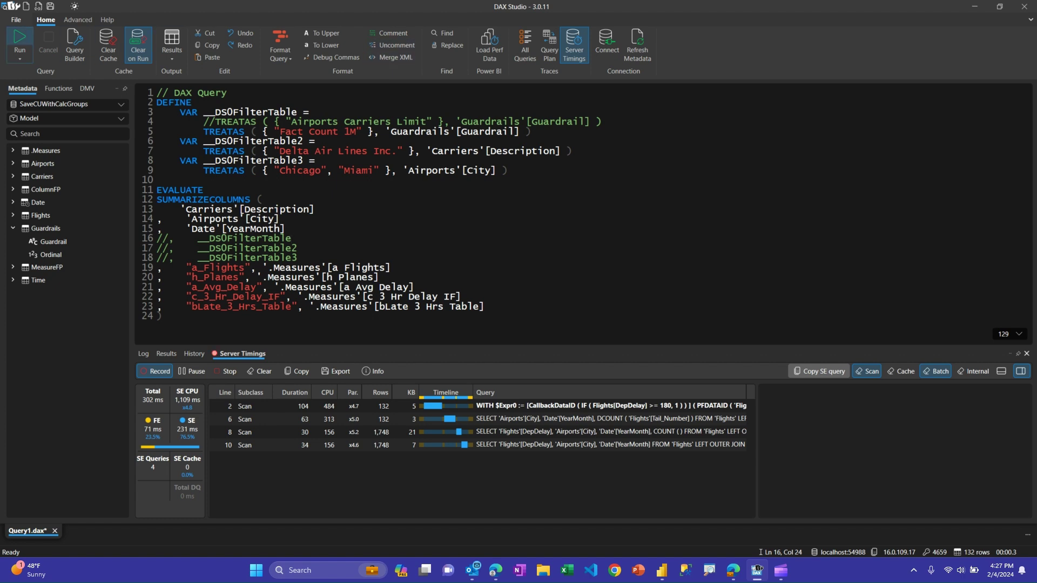
pyautogui.click(19, 41)
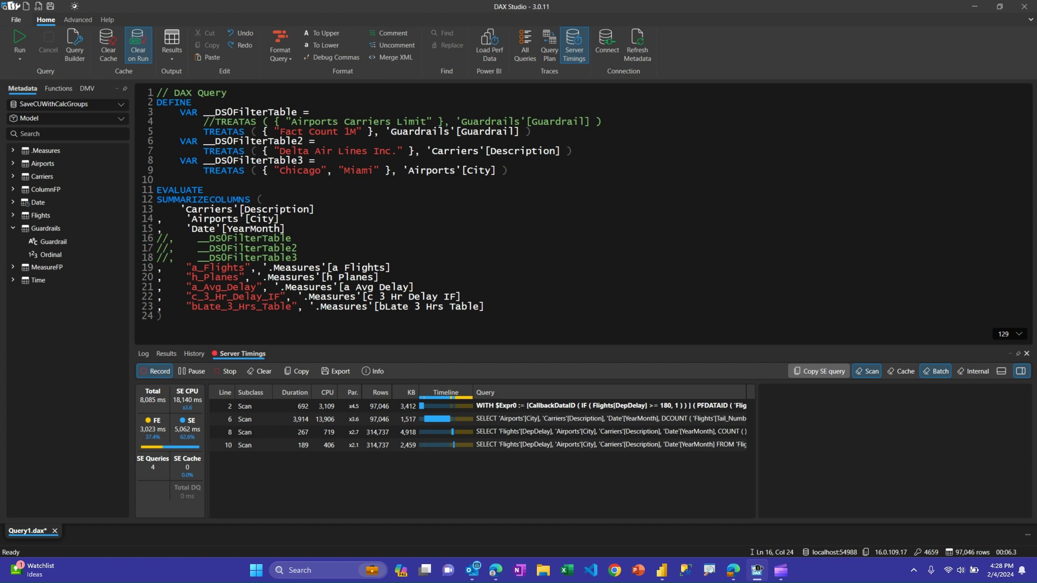
# Step: Uncomment the __DS0FilterTable argument and run the query with only the guardrail filter active
pyautogui.click(191, 239)
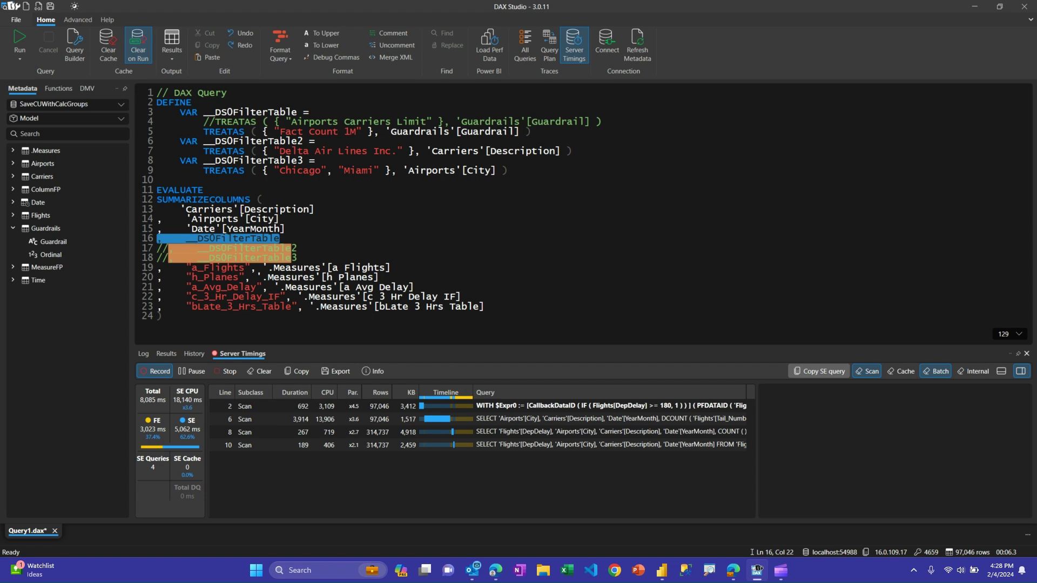
pyautogui.click(280, 238)
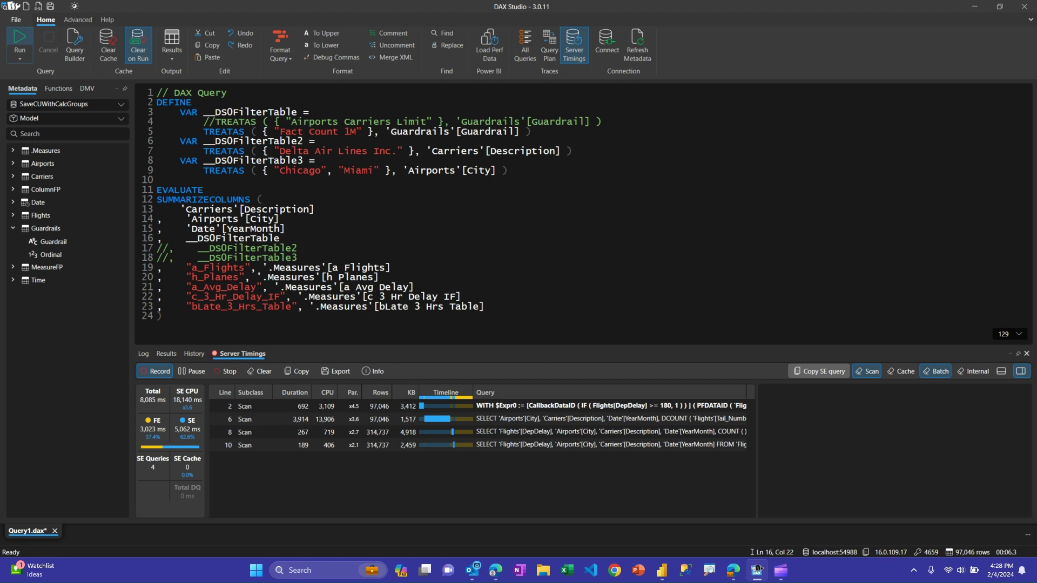
pyautogui.click(19, 39)
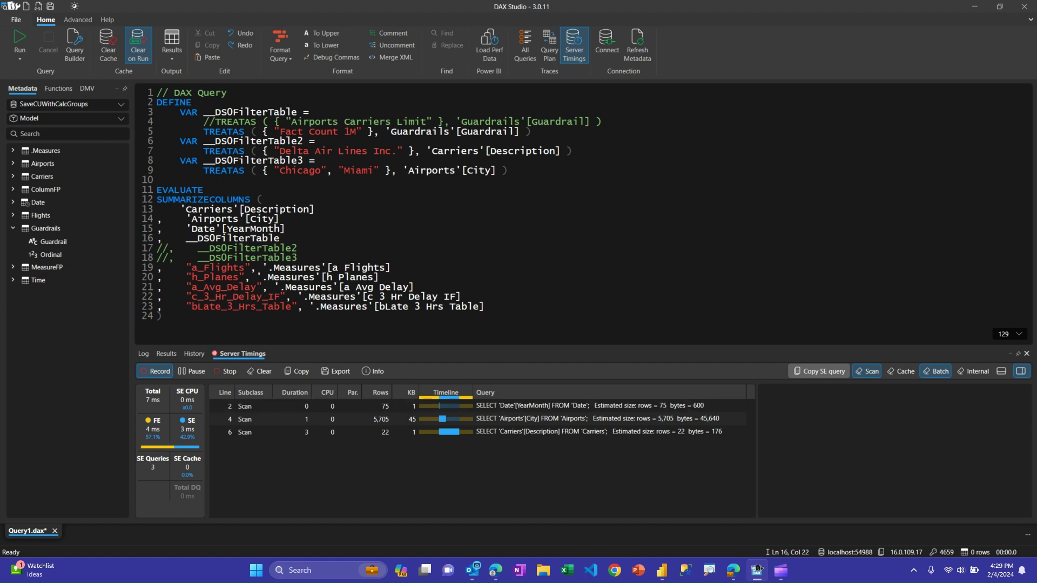
# Step: Return to the SaveCUWithCalcGroups report in Power BI Desktop and open the Default Airport page
pyautogui.moveTo(662, 570)
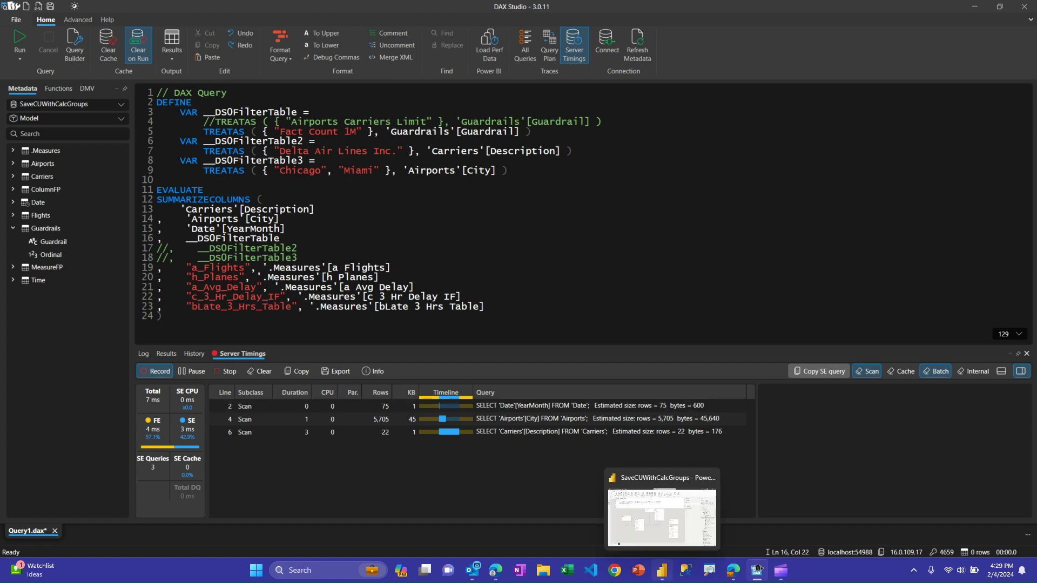
pyautogui.click(662, 517)
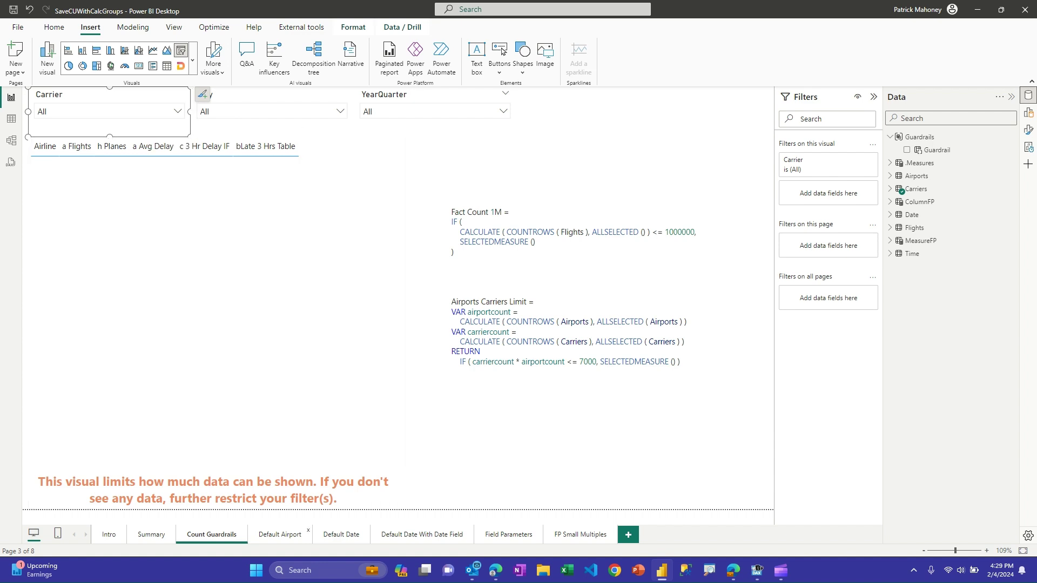
pyautogui.click(280, 535)
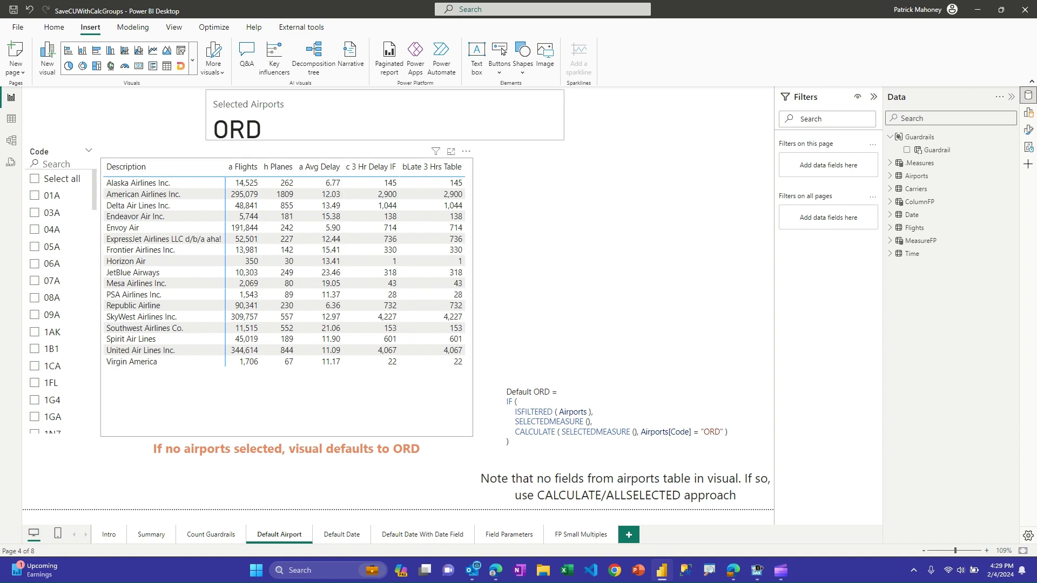
# Step: Show the airline table's filters on the Default Airport page and select airports IND and ORD in the Code slicer
pyautogui.click(286, 400)
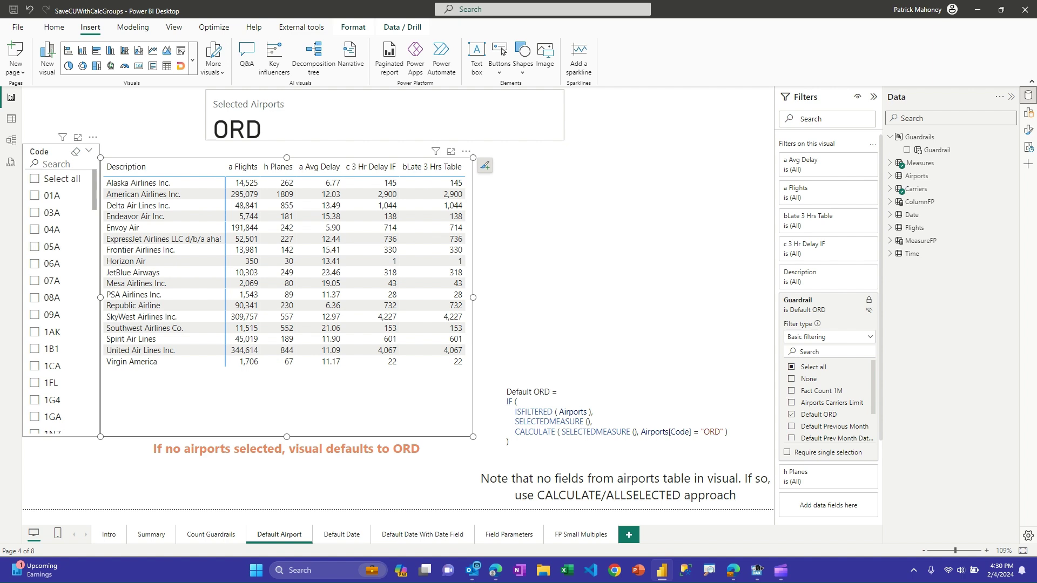
pyautogui.click(42, 164)
pyautogui.write('IND')
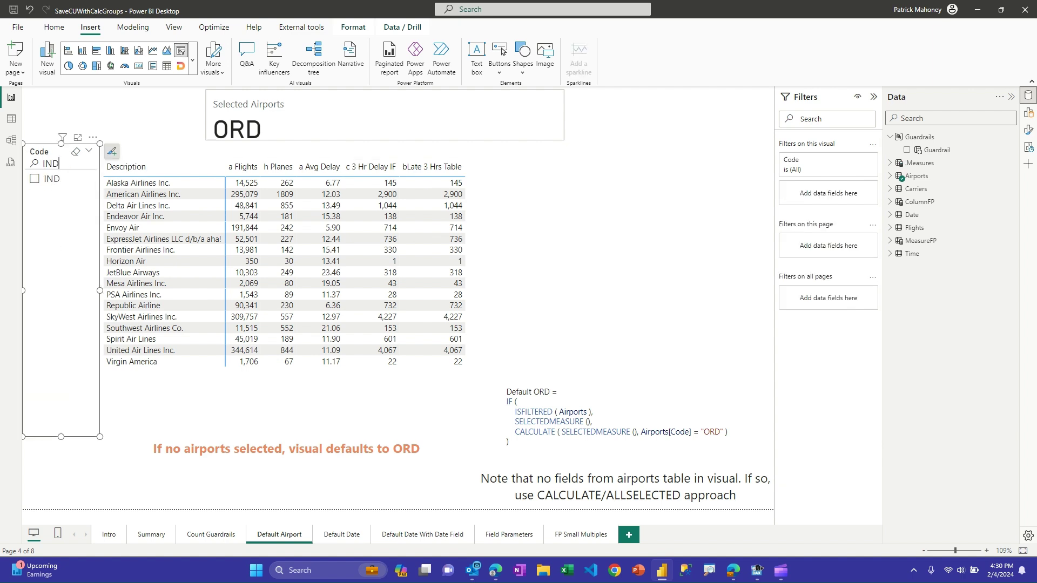
pyautogui.press('Return')
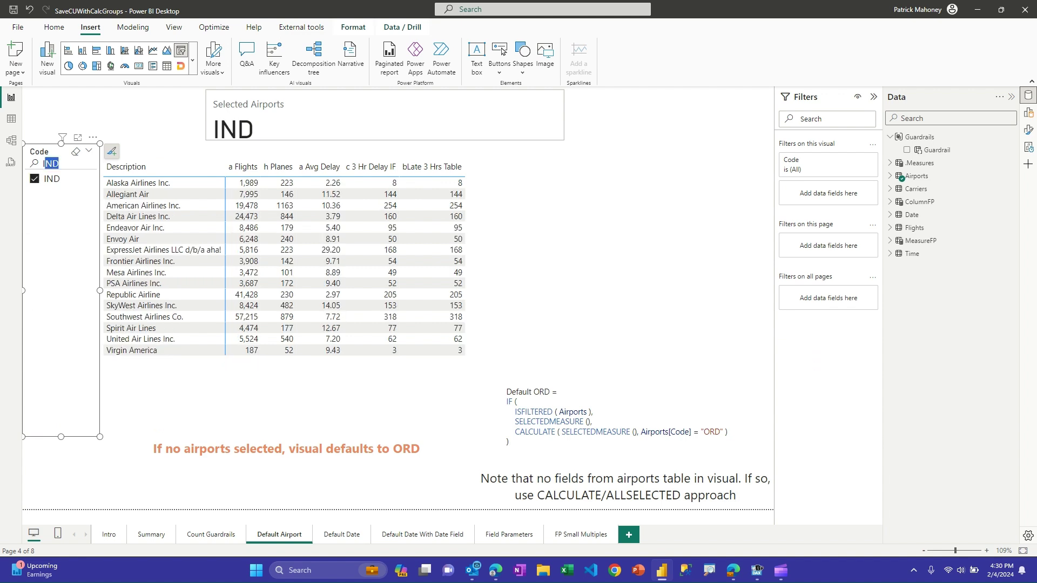
pyautogui.write('ORD')
pyautogui.press('Return')
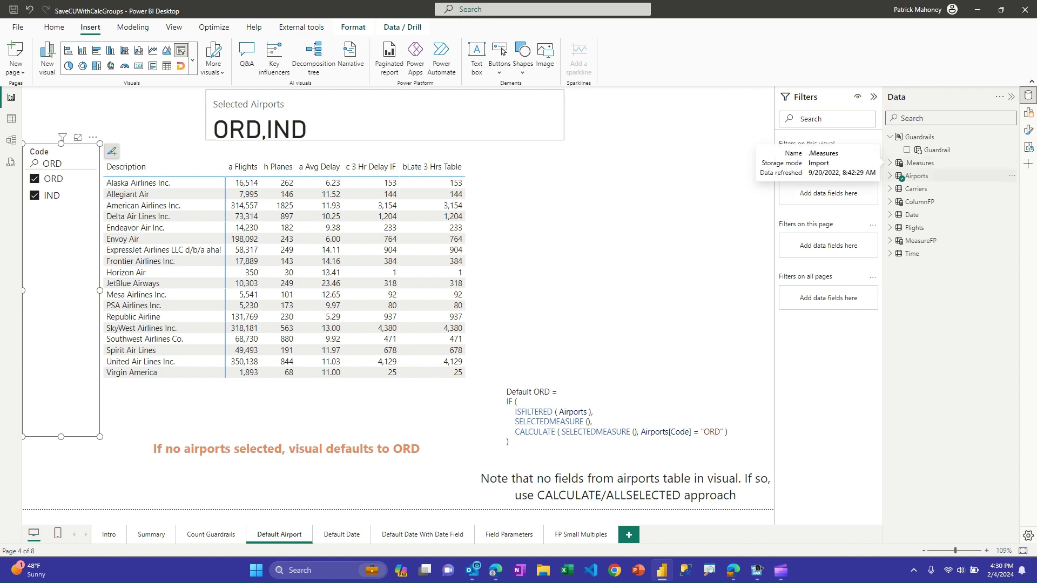
# Step: View the DAX formula of the Selected Airports measure behind the card at an enlarged text size, and close it
pyautogui.click(920, 163)
pyautogui.click(378, 117)
pyautogui.scroll(-3, 951, 276)
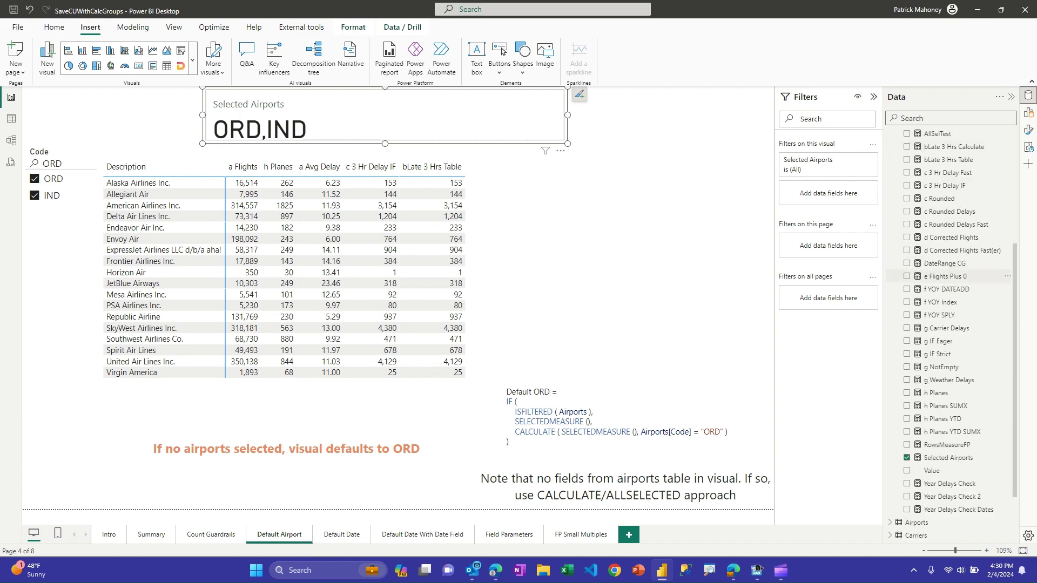
pyautogui.scroll(-2, 951, 276)
pyautogui.click(948, 397)
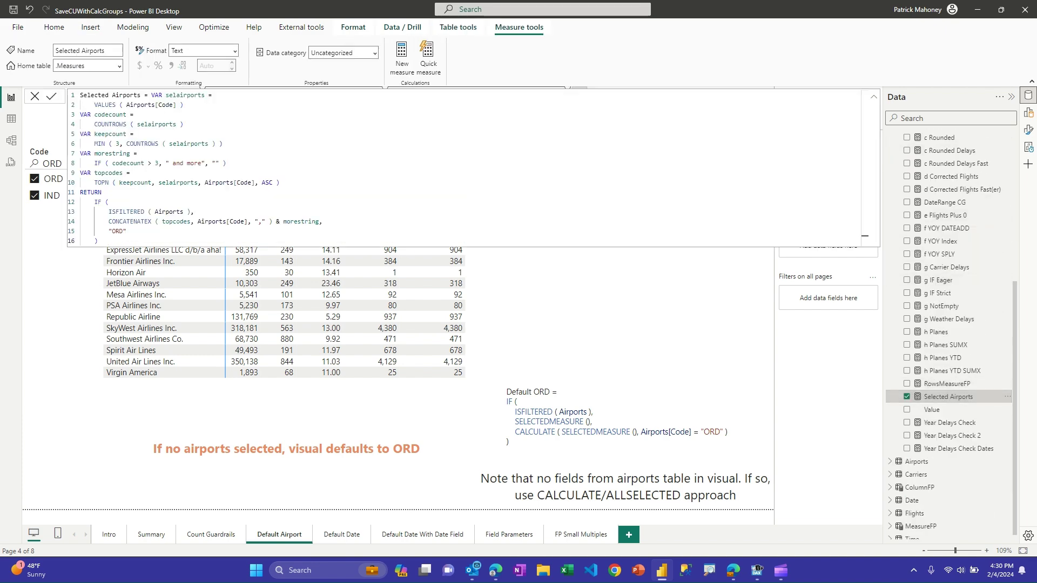
pyautogui.scroll(4, 465, 197)
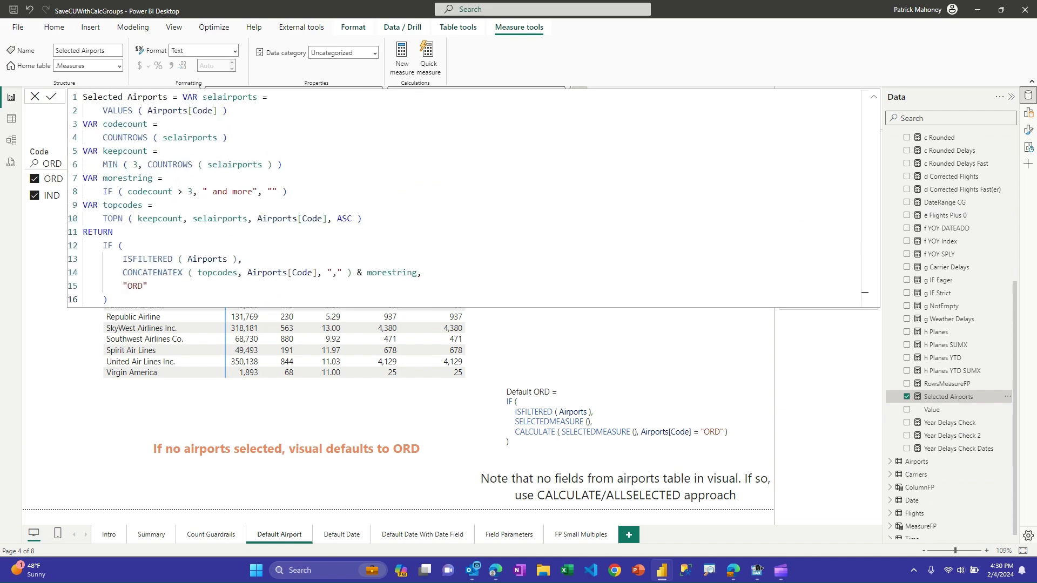
pyautogui.scroll(1, 464, 197)
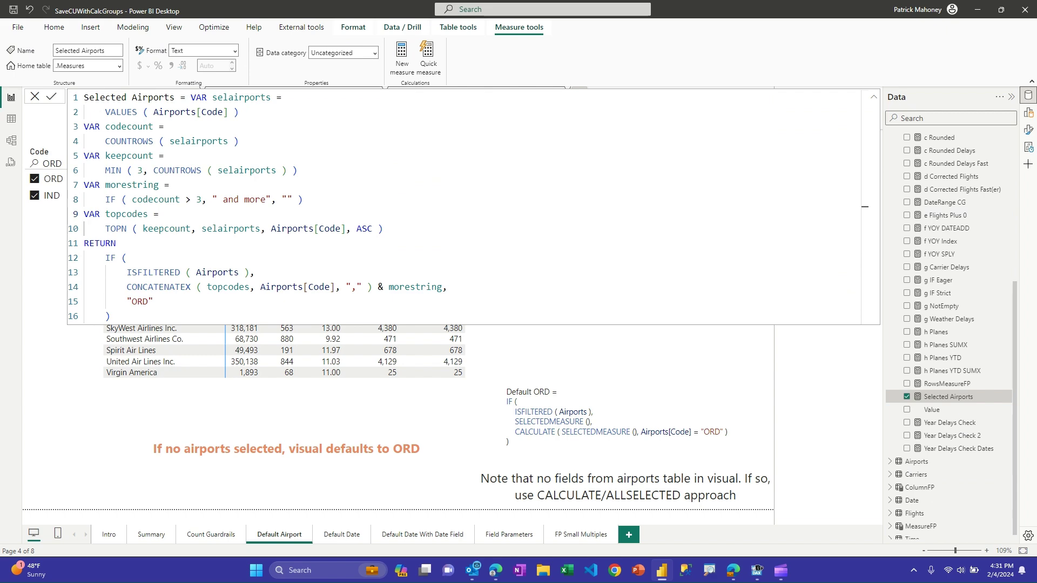
pyautogui.press('Return')
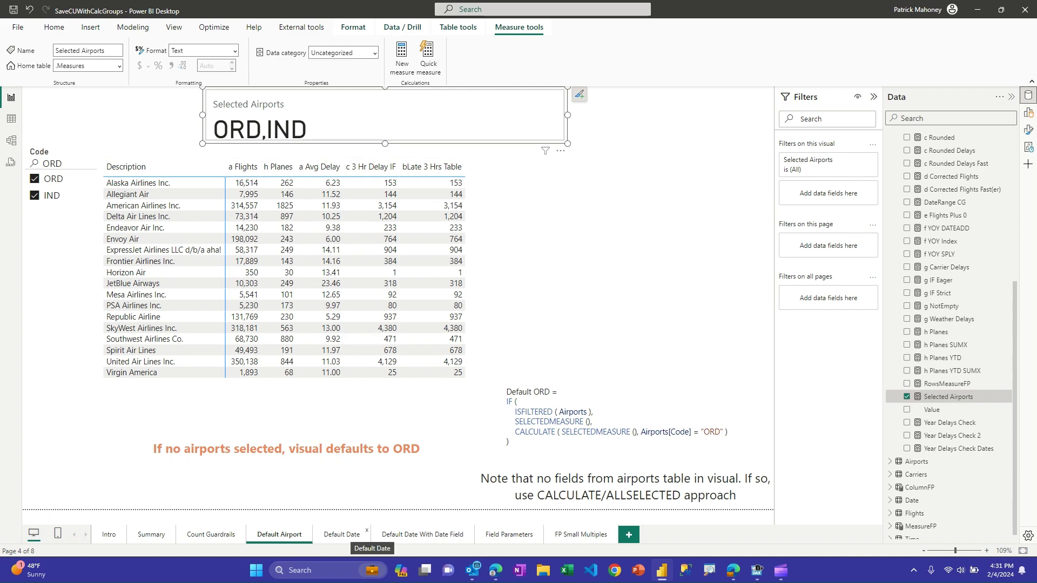
# Step: Open the Default Date page, show the airline table's Guardrail filter, and filter the Year, YearMonth slicer to 2019
pyautogui.click(341, 534)
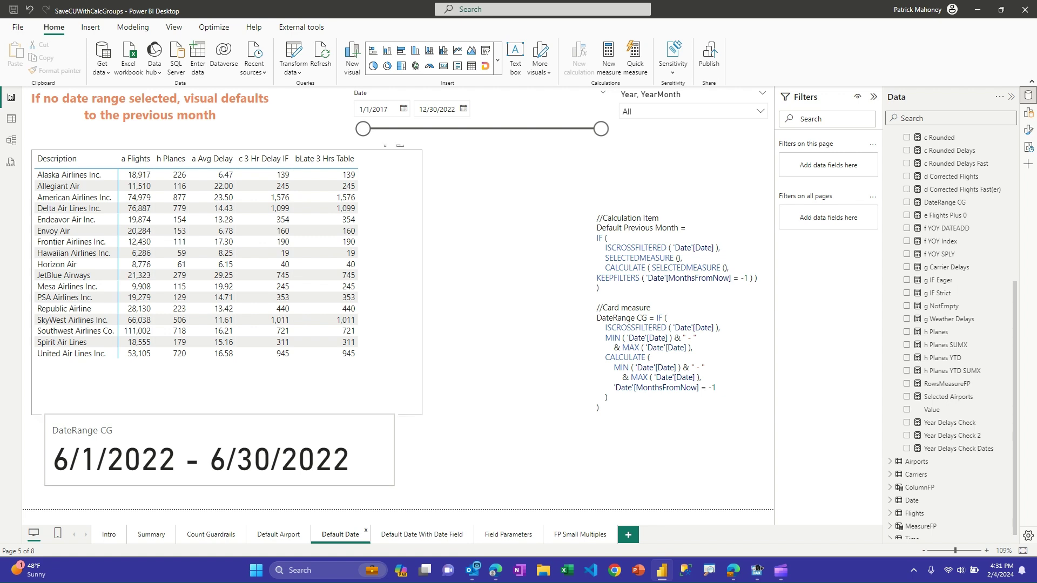
pyautogui.click(216, 378)
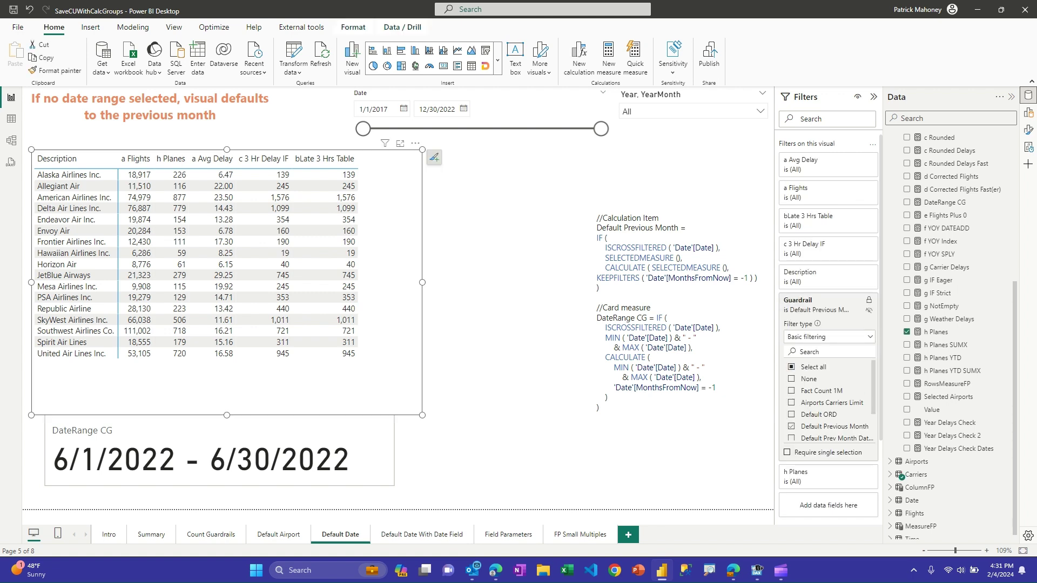
pyautogui.click(760, 112)
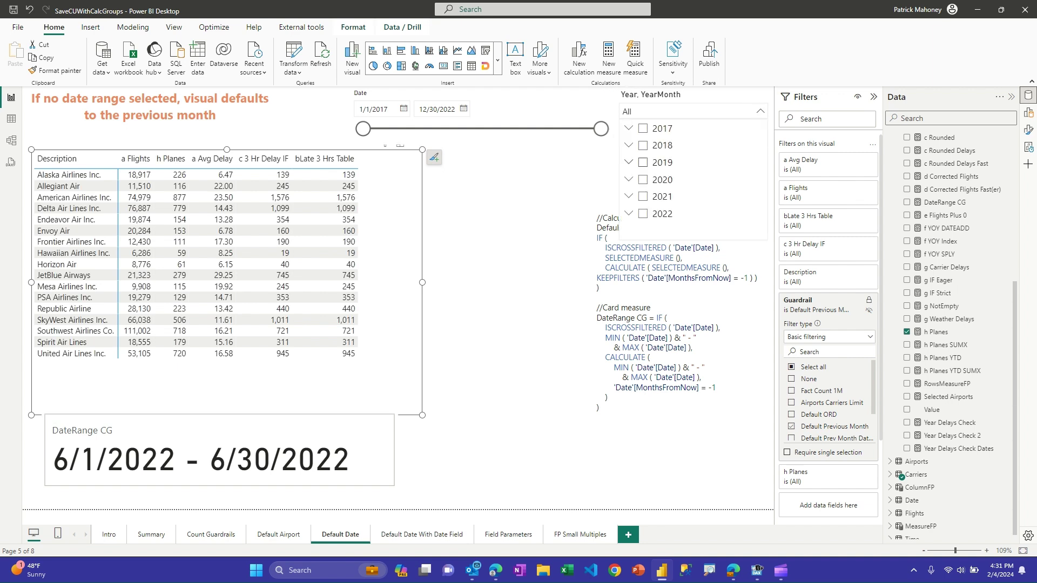
pyautogui.click(643, 162)
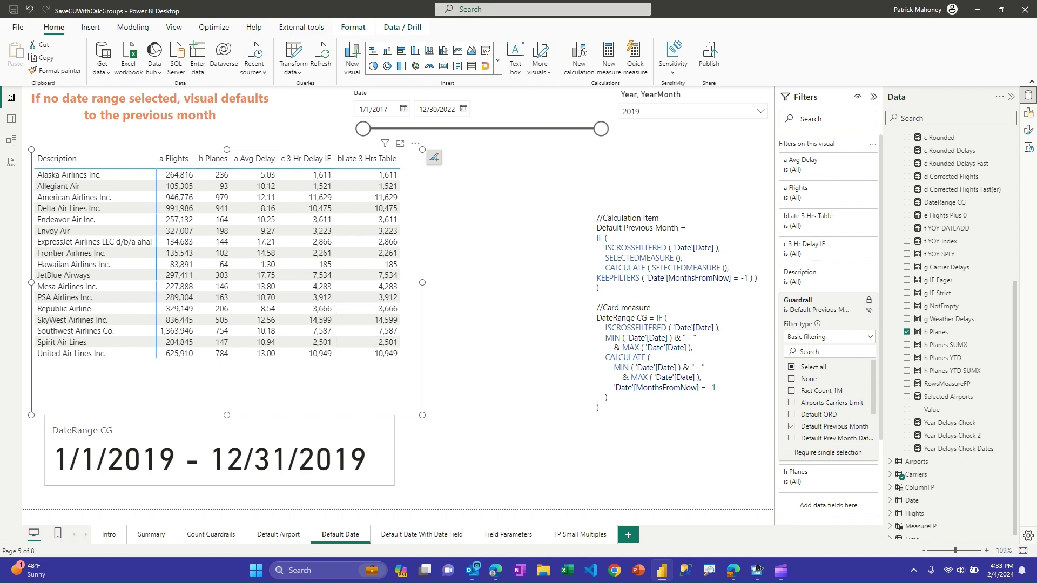
# Step: Open the Default Date With Date Field page and filter its Year, Month slicer to 2020
pyautogui.click(422, 534)
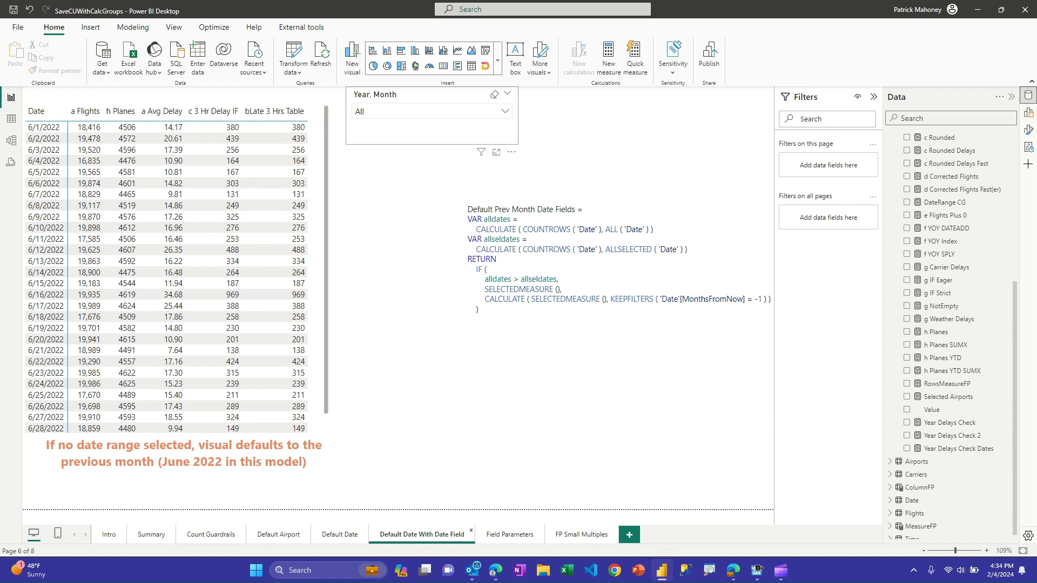
pyautogui.click(505, 110)
pyautogui.click(376, 180)
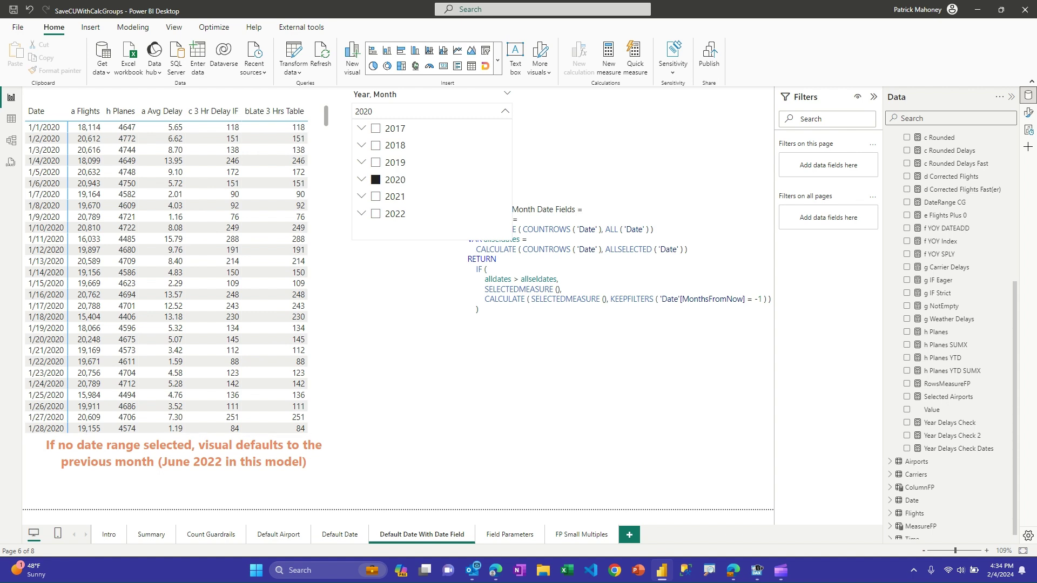
pyautogui.press('Escape')
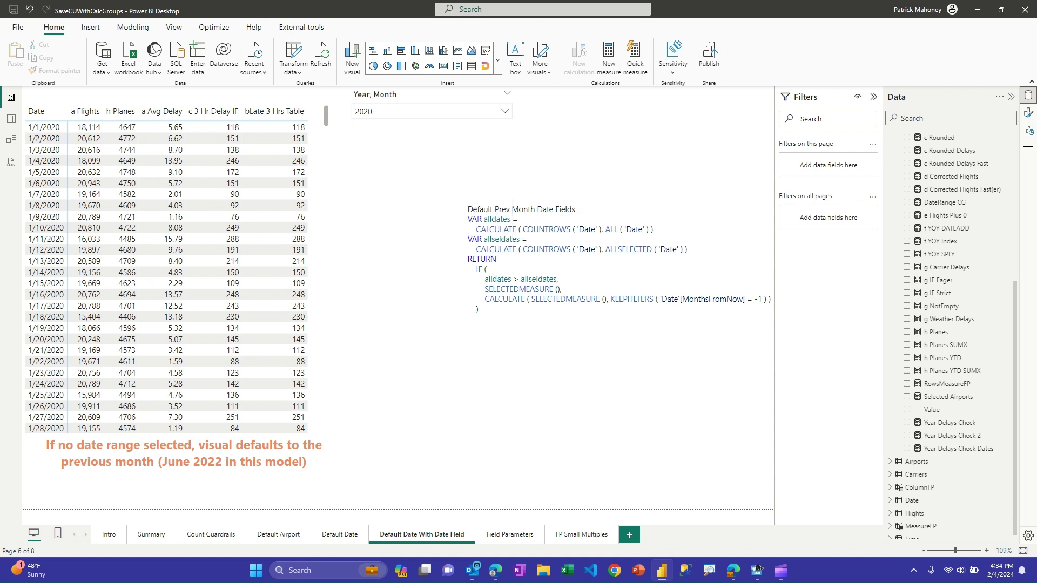
# Step: Open the Field Parameters page and add bLate 3 Hrs Table as a fourth measure in the MeasureFP slicer
pyautogui.click(510, 534)
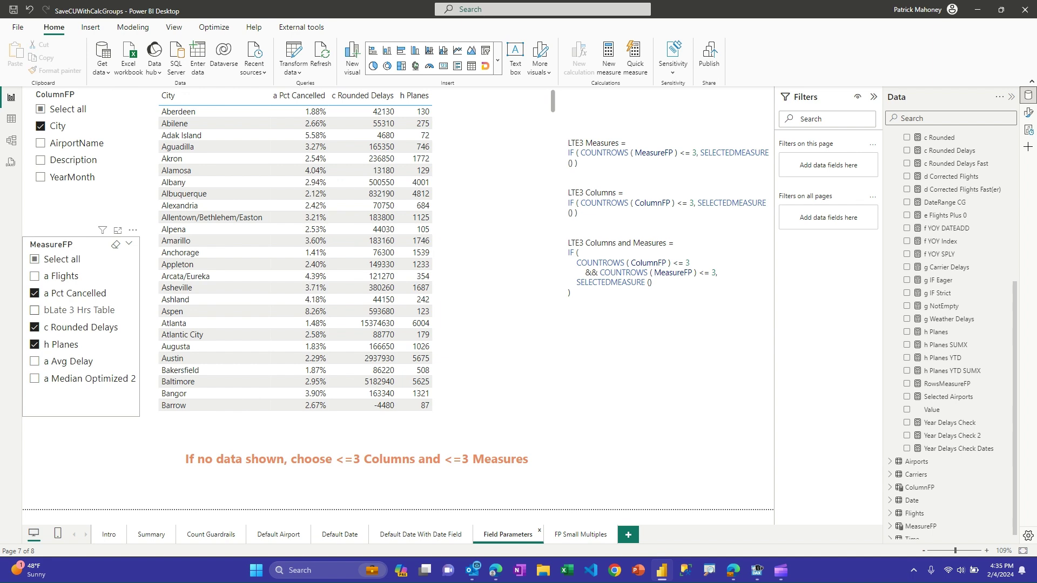
pyautogui.click(34, 310)
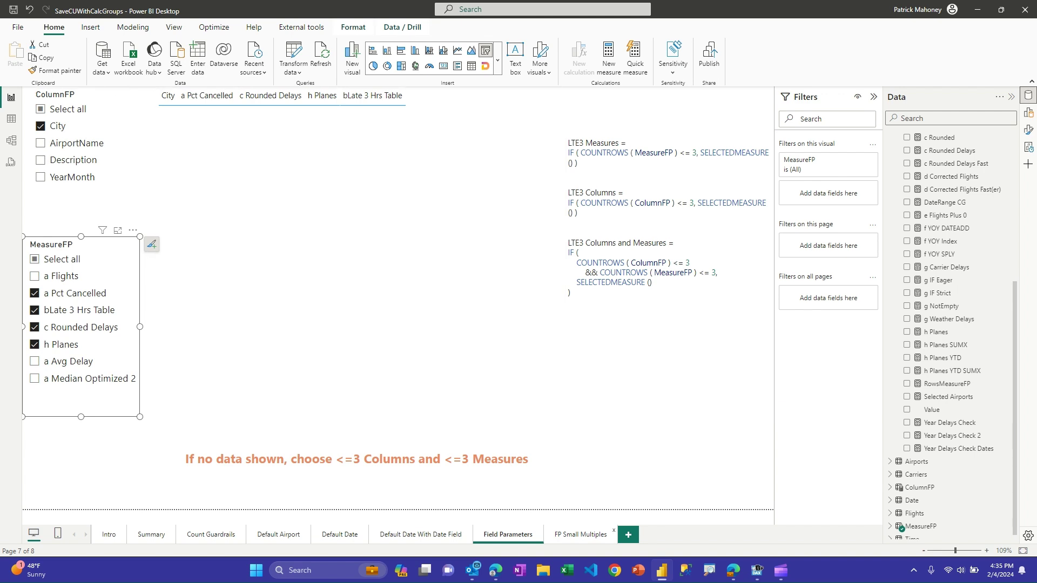
# Step: Open the FP Small Multiples page and add Description, YearMonth and City to the AirportName selection in the ColumnFP slicer
pyautogui.click(581, 534)
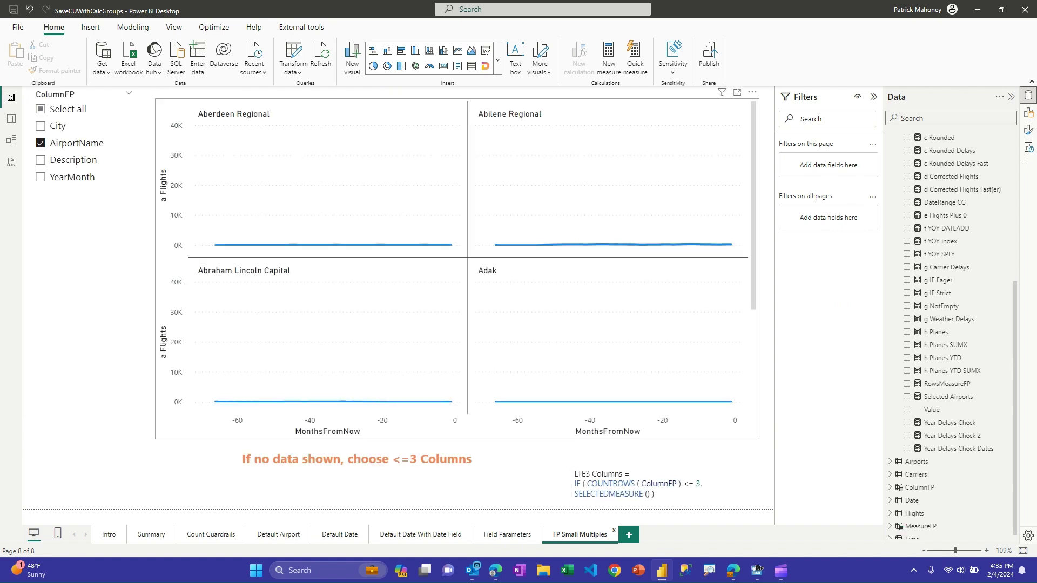
pyautogui.moveTo(215, 184)
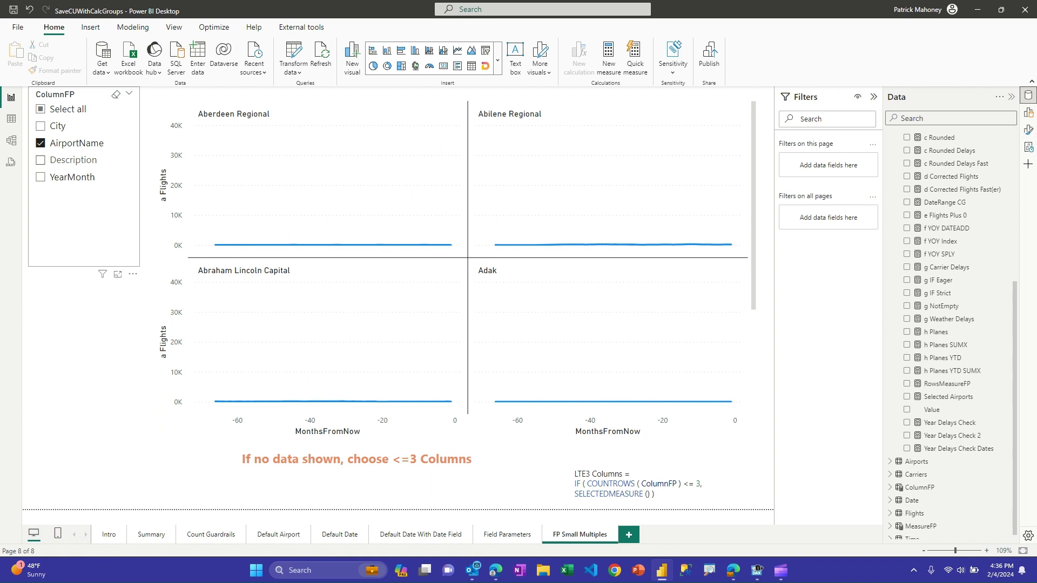
pyautogui.click(40, 160)
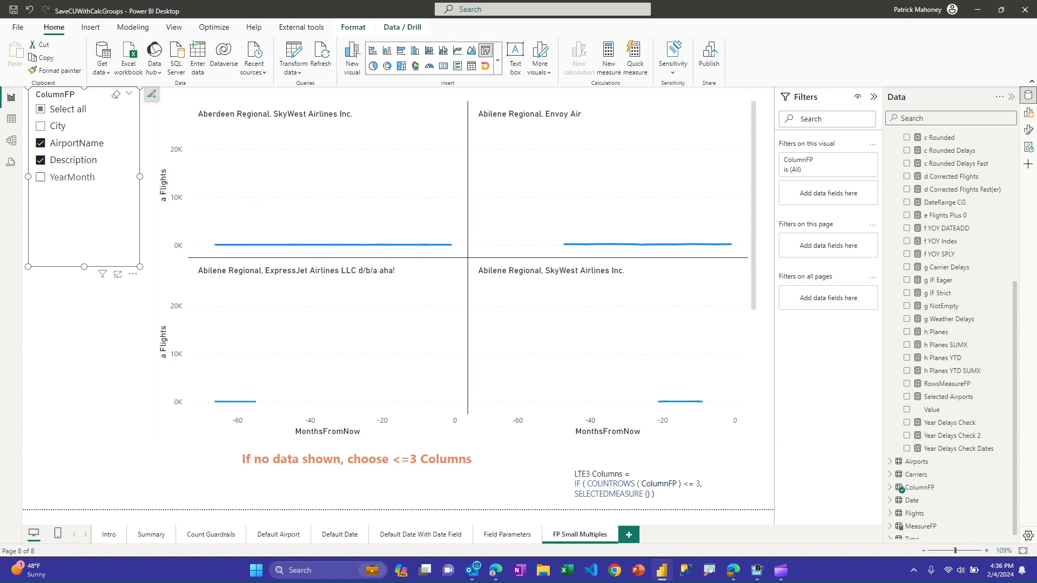
pyautogui.click(40, 177)
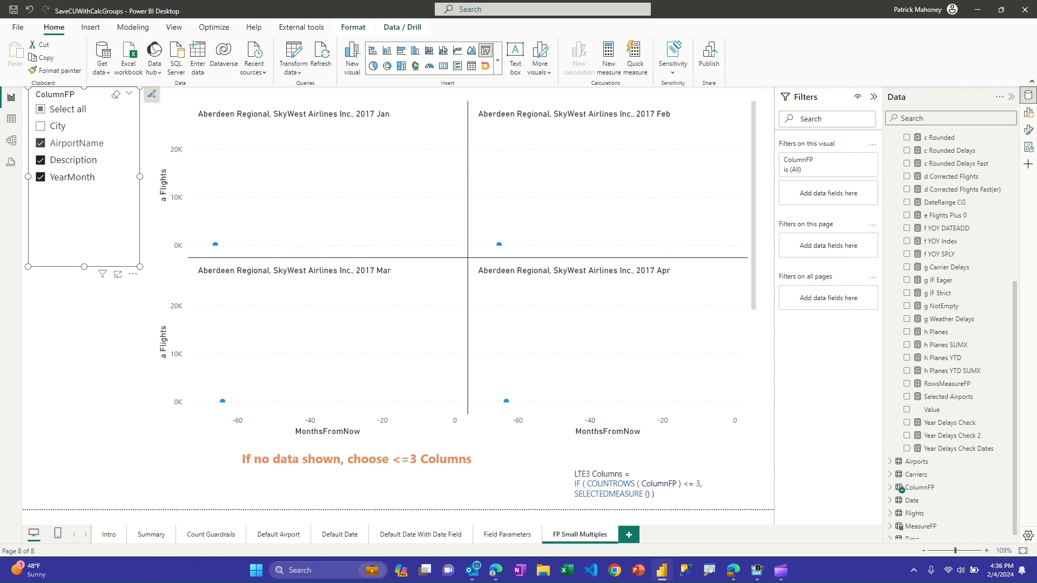
pyautogui.click(41, 125)
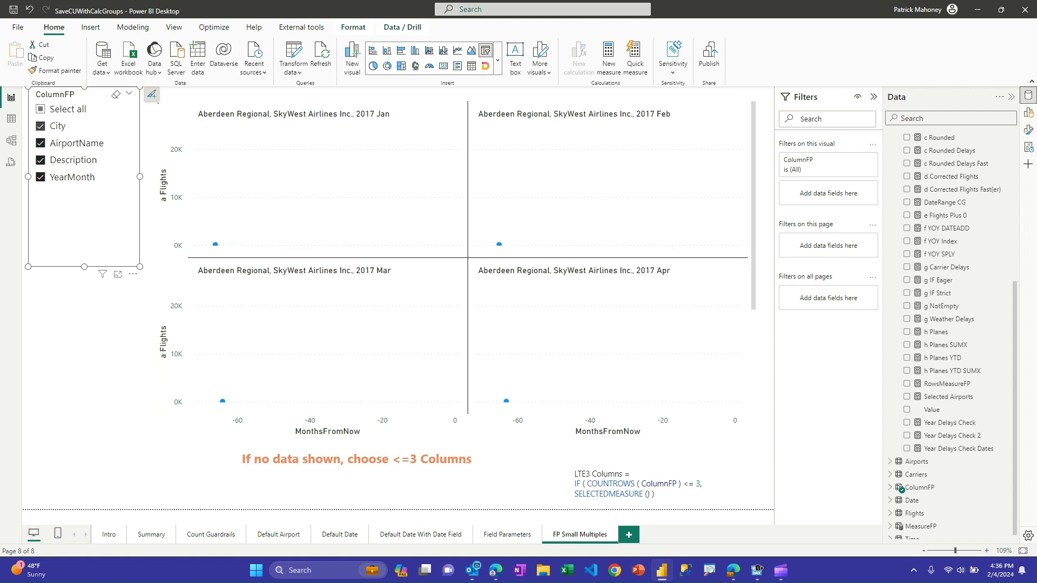